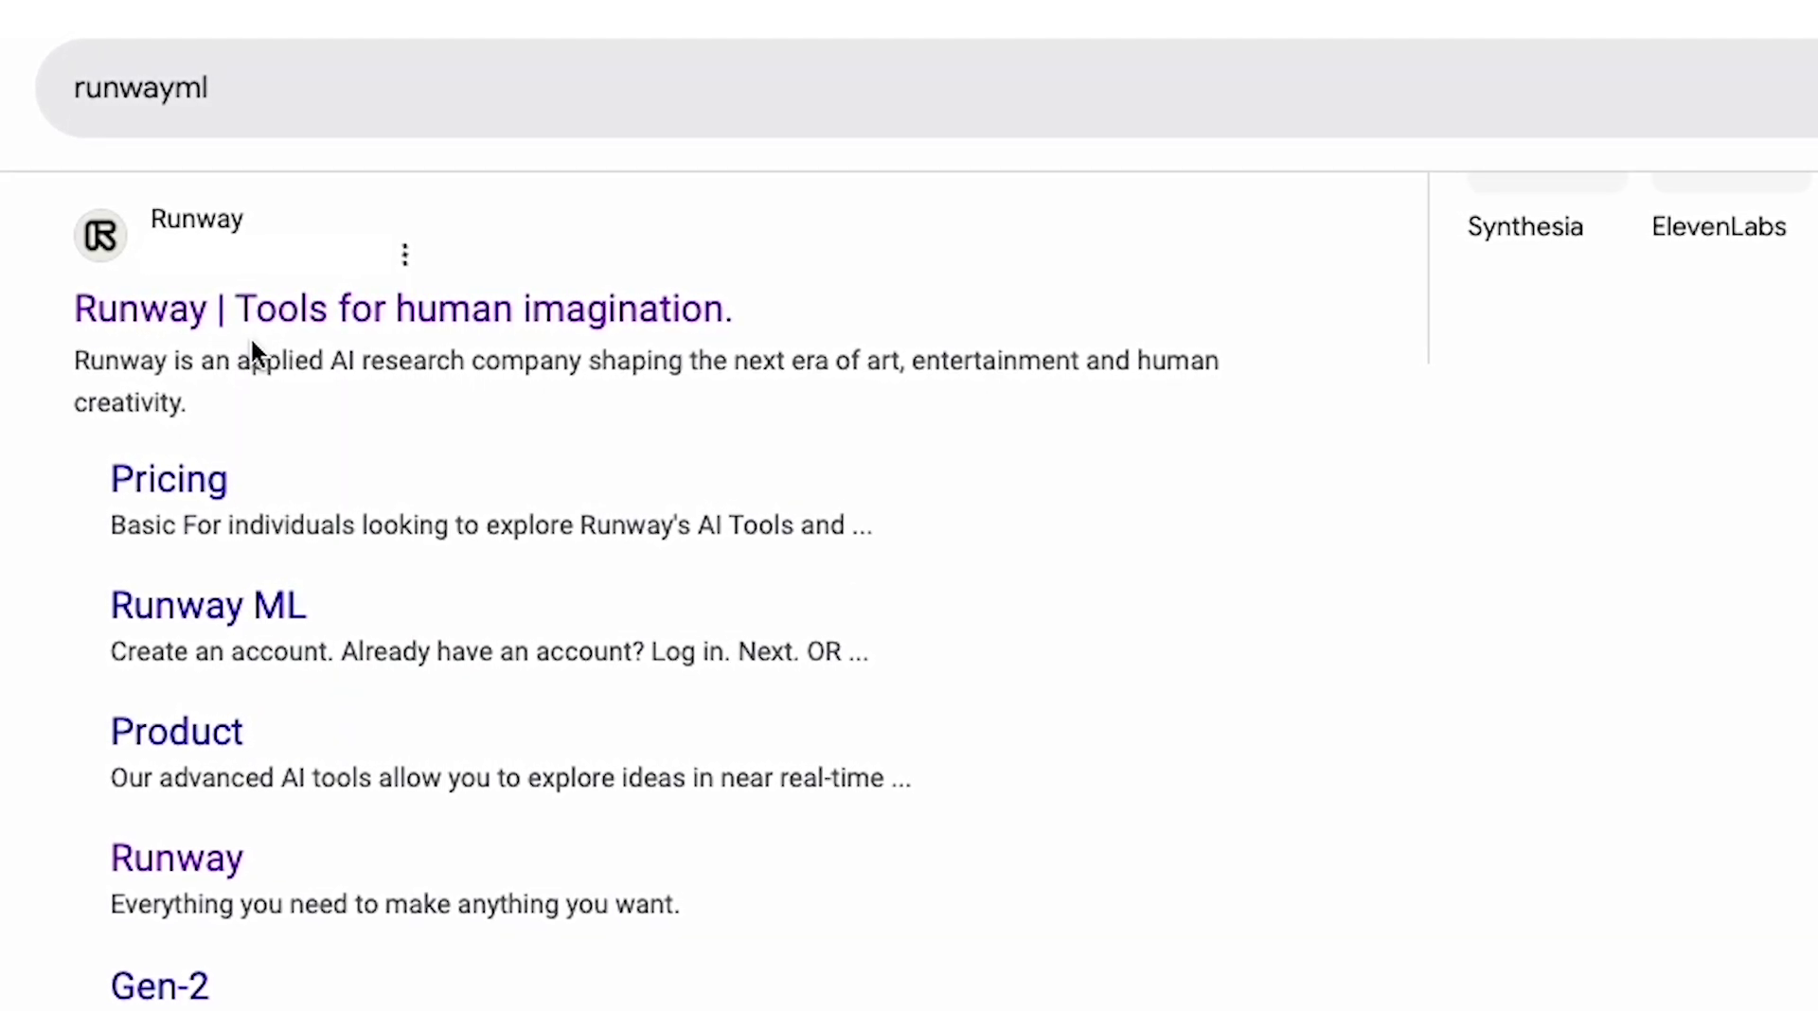
Open the 'Runway | Tools for human imagination.' result from the runwayml search results.
{"action": "left_click", "coordinate": [296, 324]}
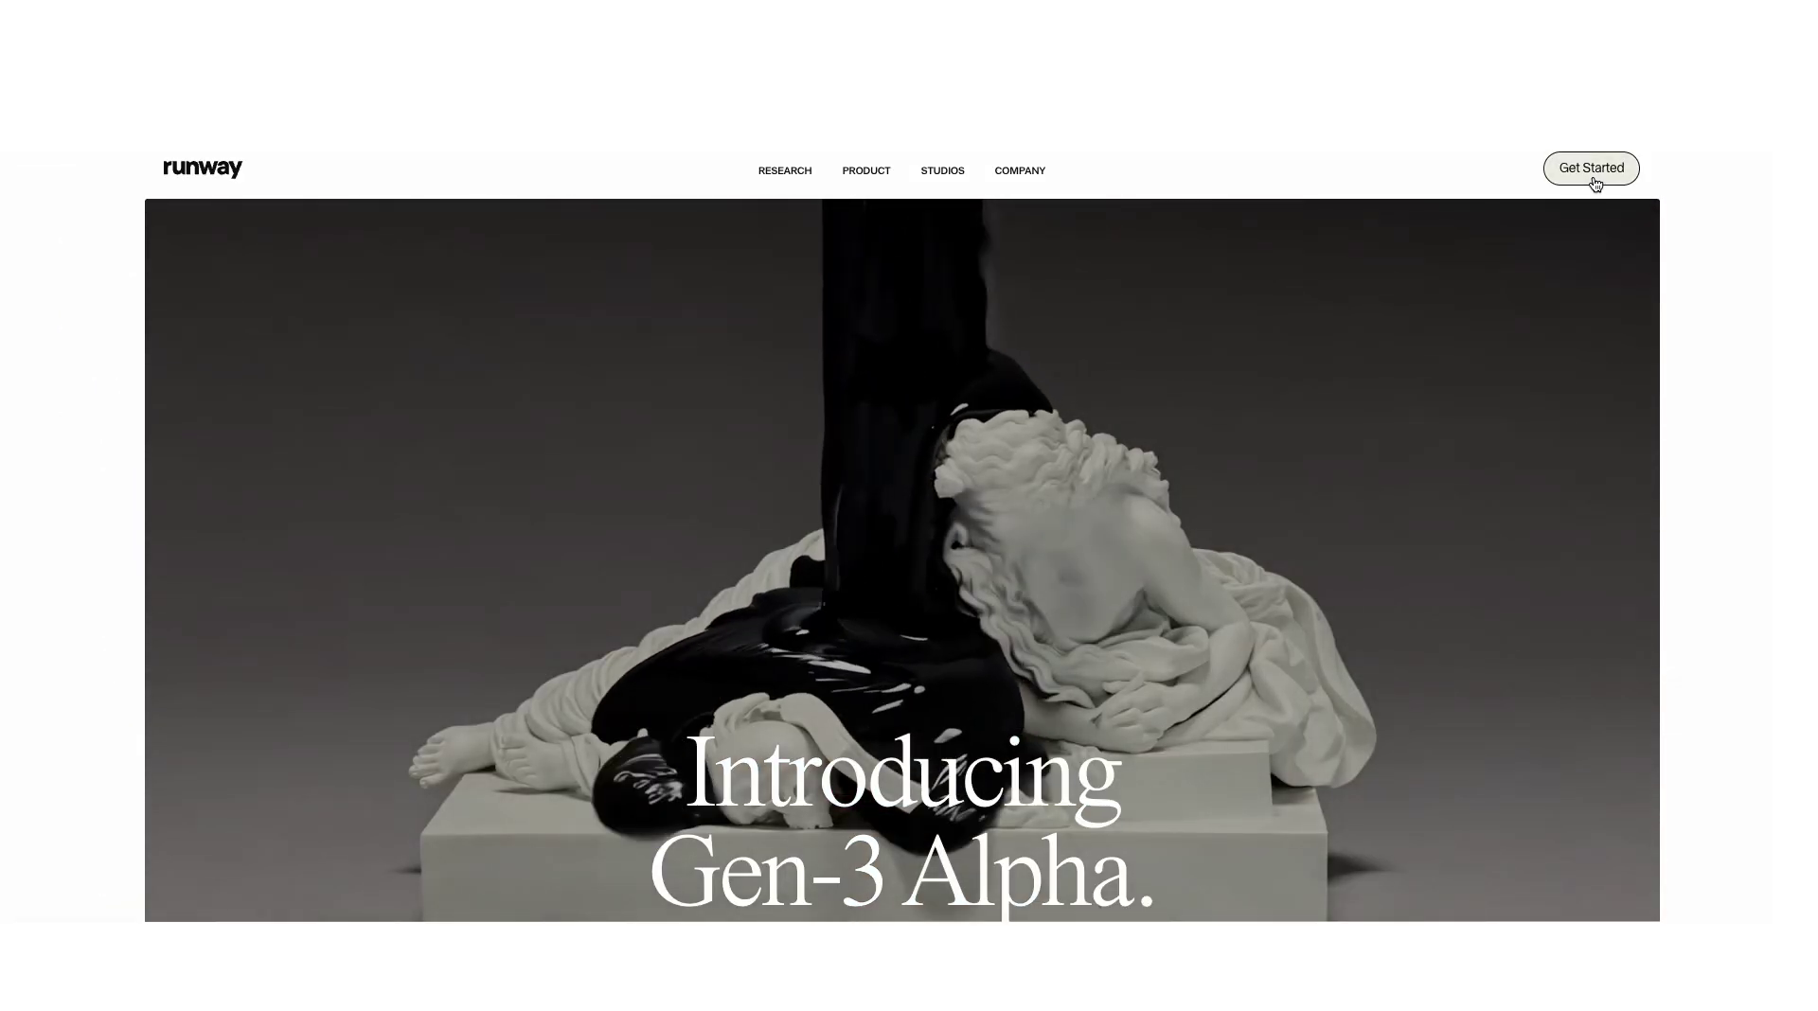
Go from Get Started through Video to Video (Gen-1) into an empty Gen-3 Alpha Turbo session.
{"action": "left_click", "coordinate": [1593, 174]}
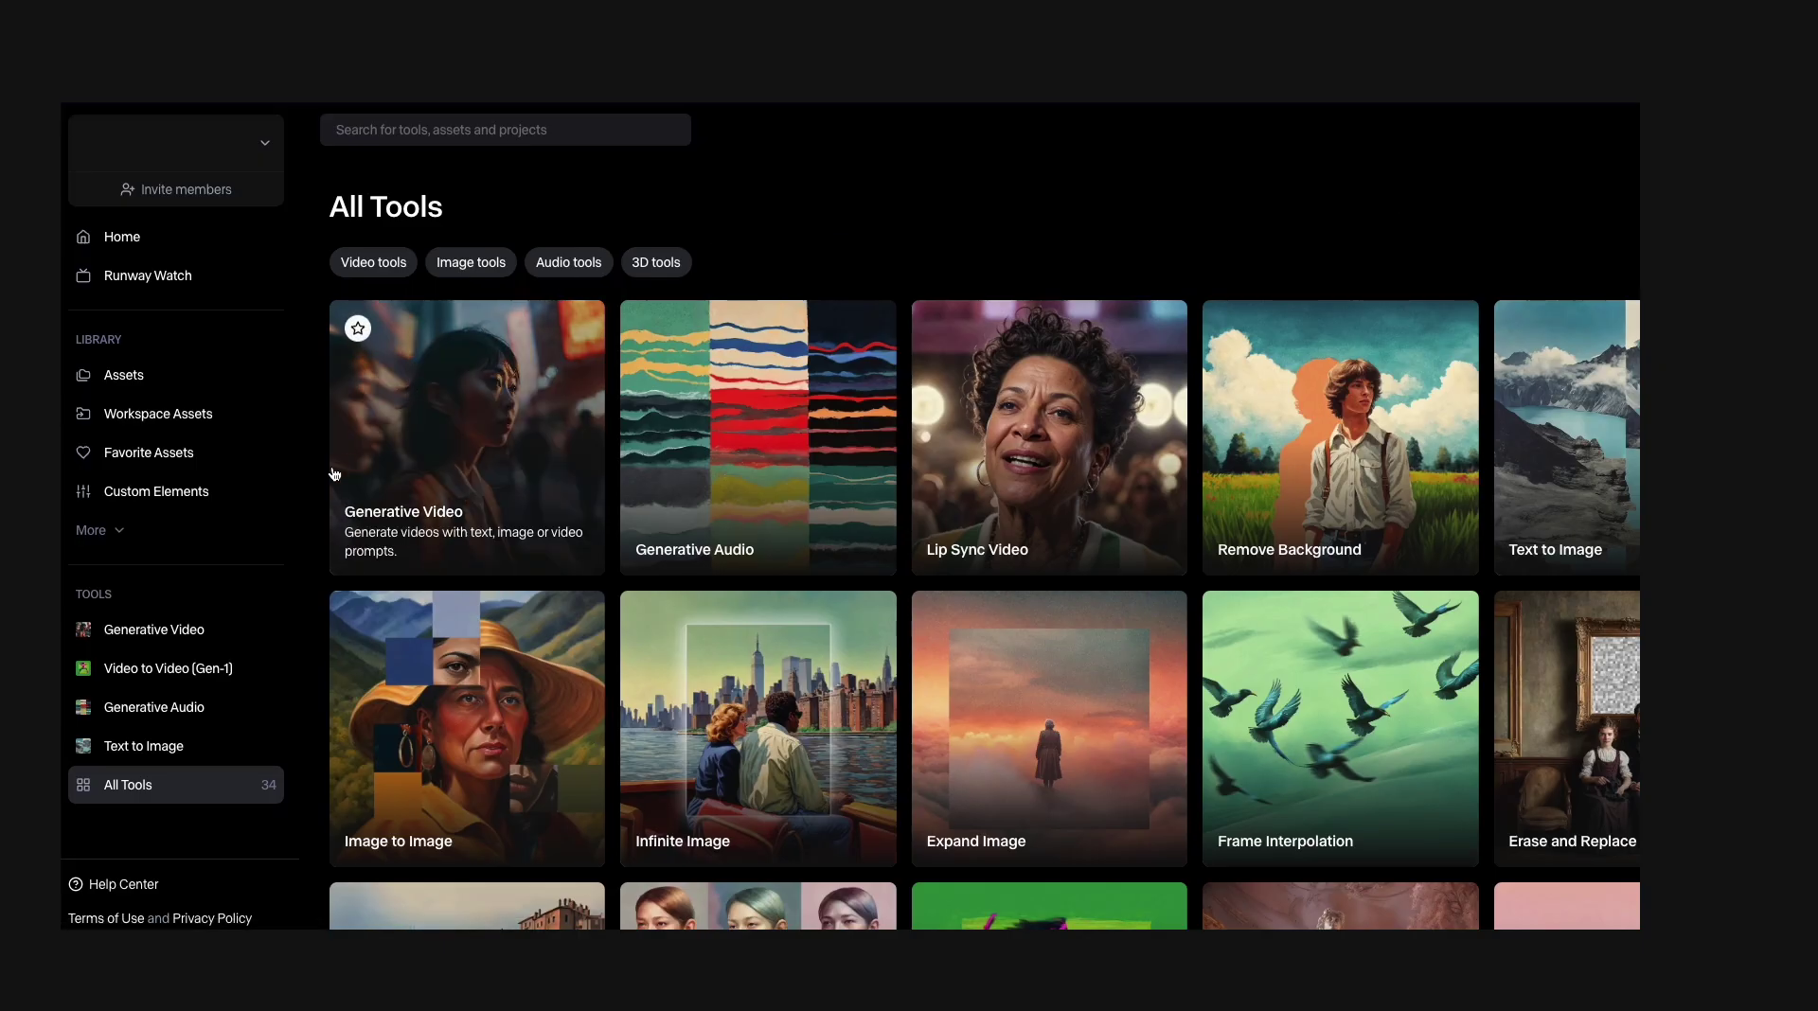
{"action": "left_click", "coordinate": [201, 674]}
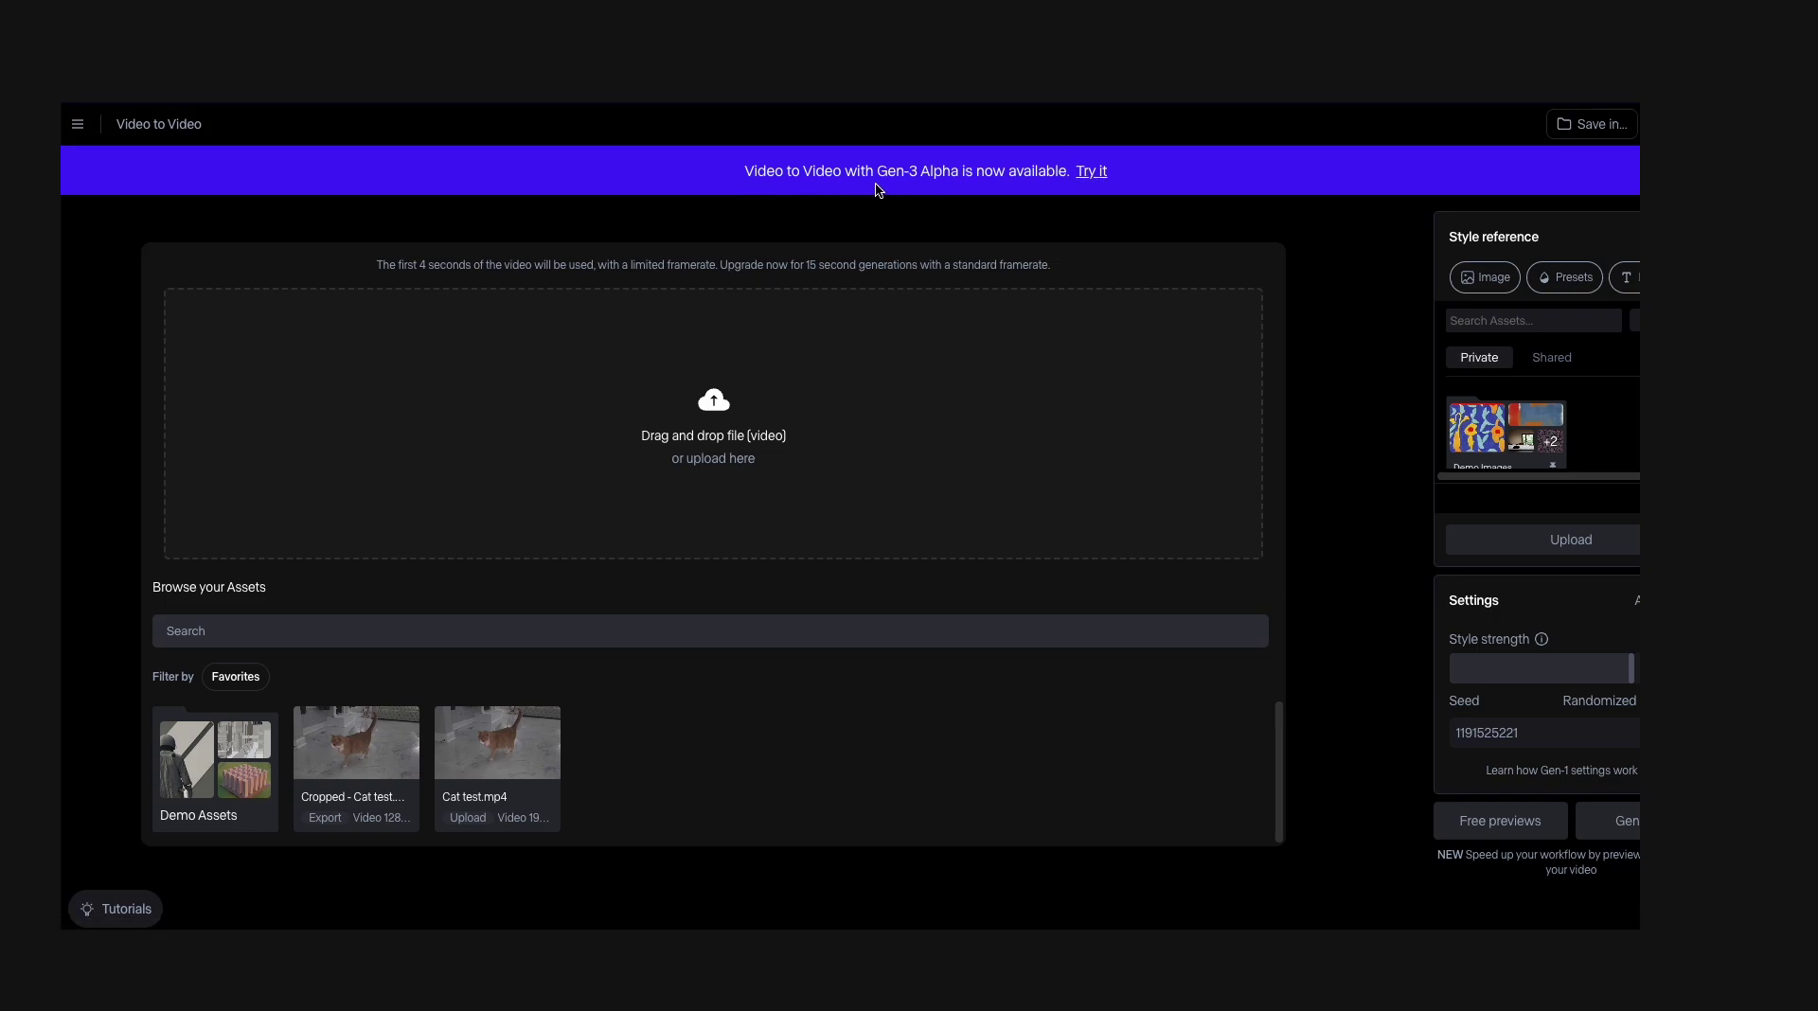
{"action": "left_click", "coordinate": [1093, 173]}
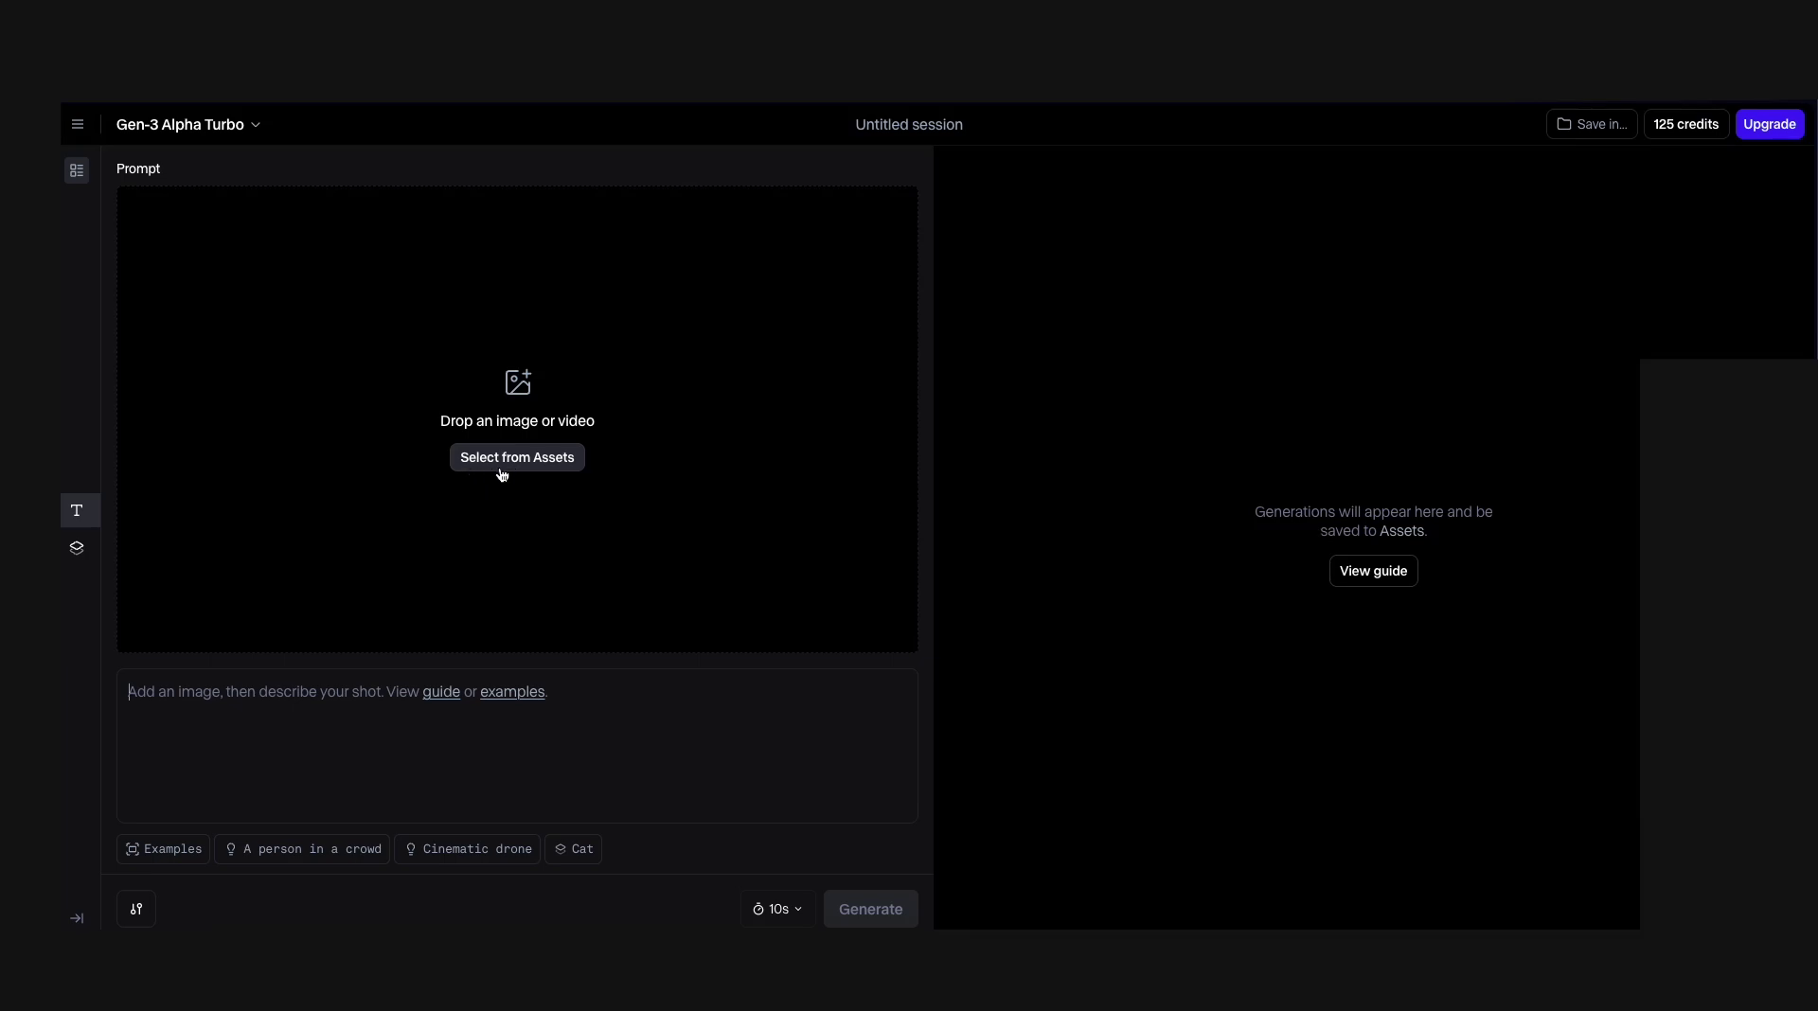
Upload MotionDono Test.mp4 as the source video, cropped to Landscape 1280x768.
{"action": "left_click", "coordinate": [544, 458]}
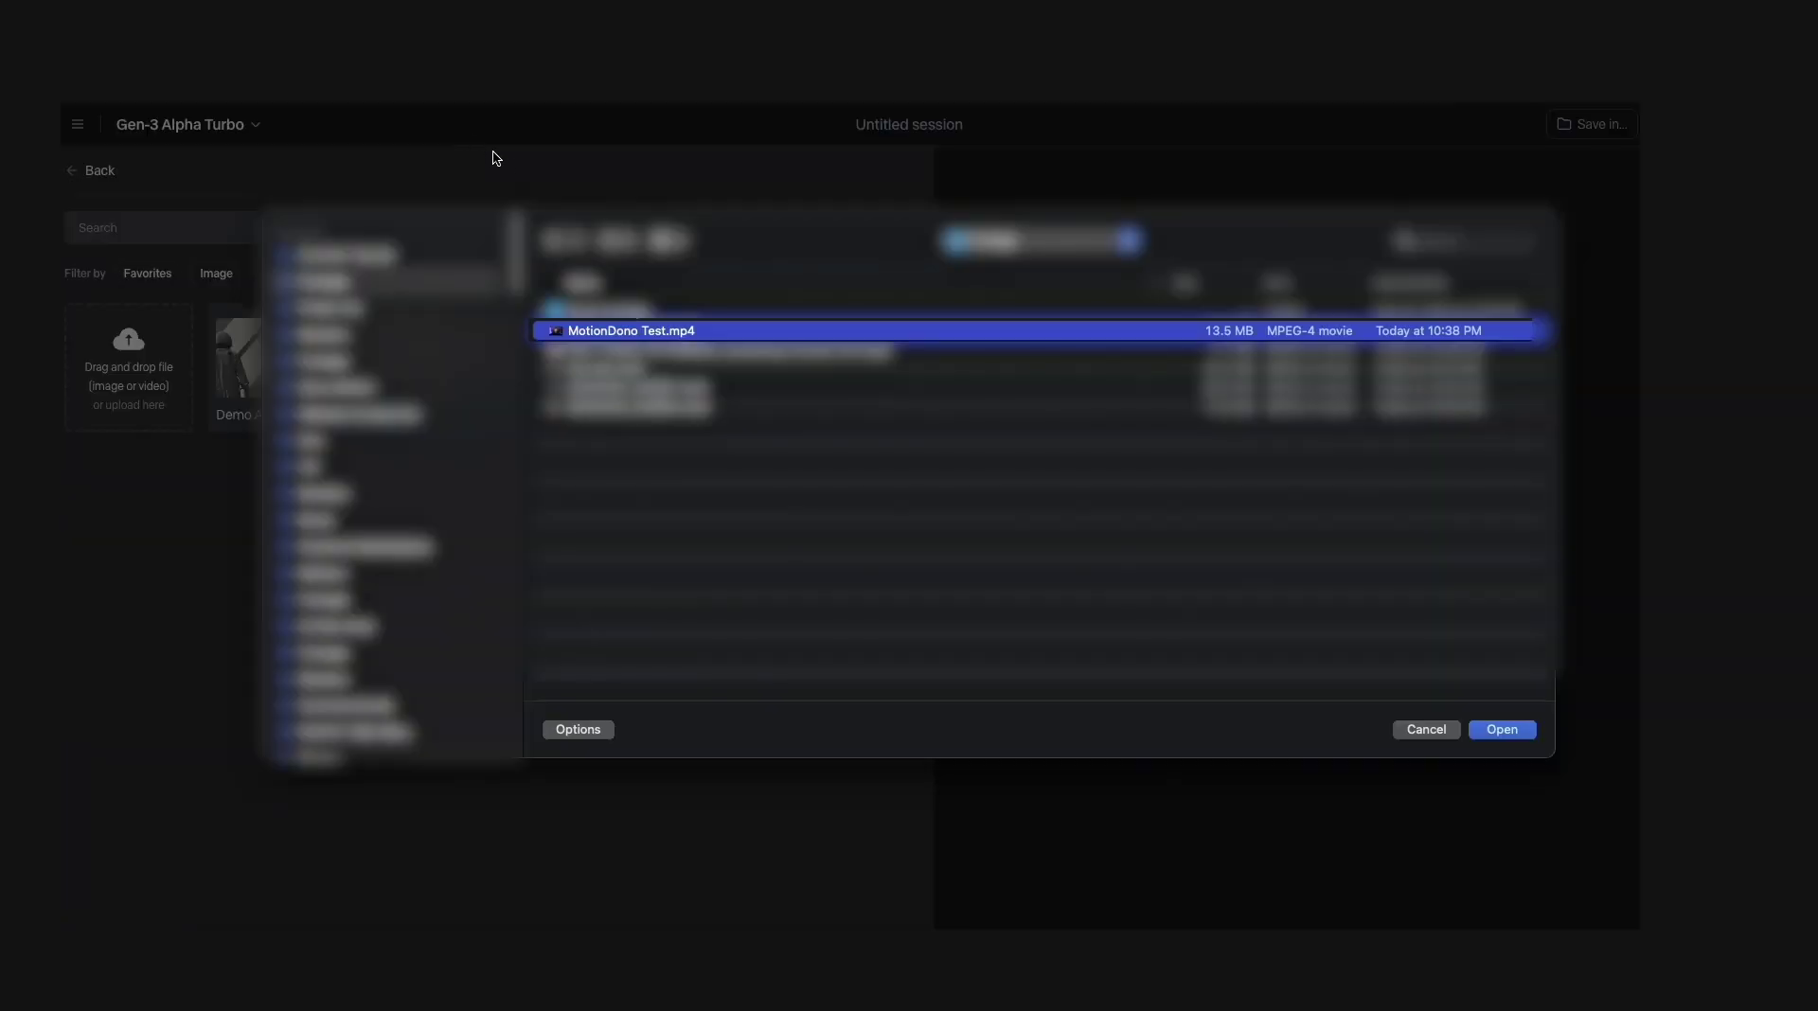
{"action": "double_click", "coordinate": [609, 331]}
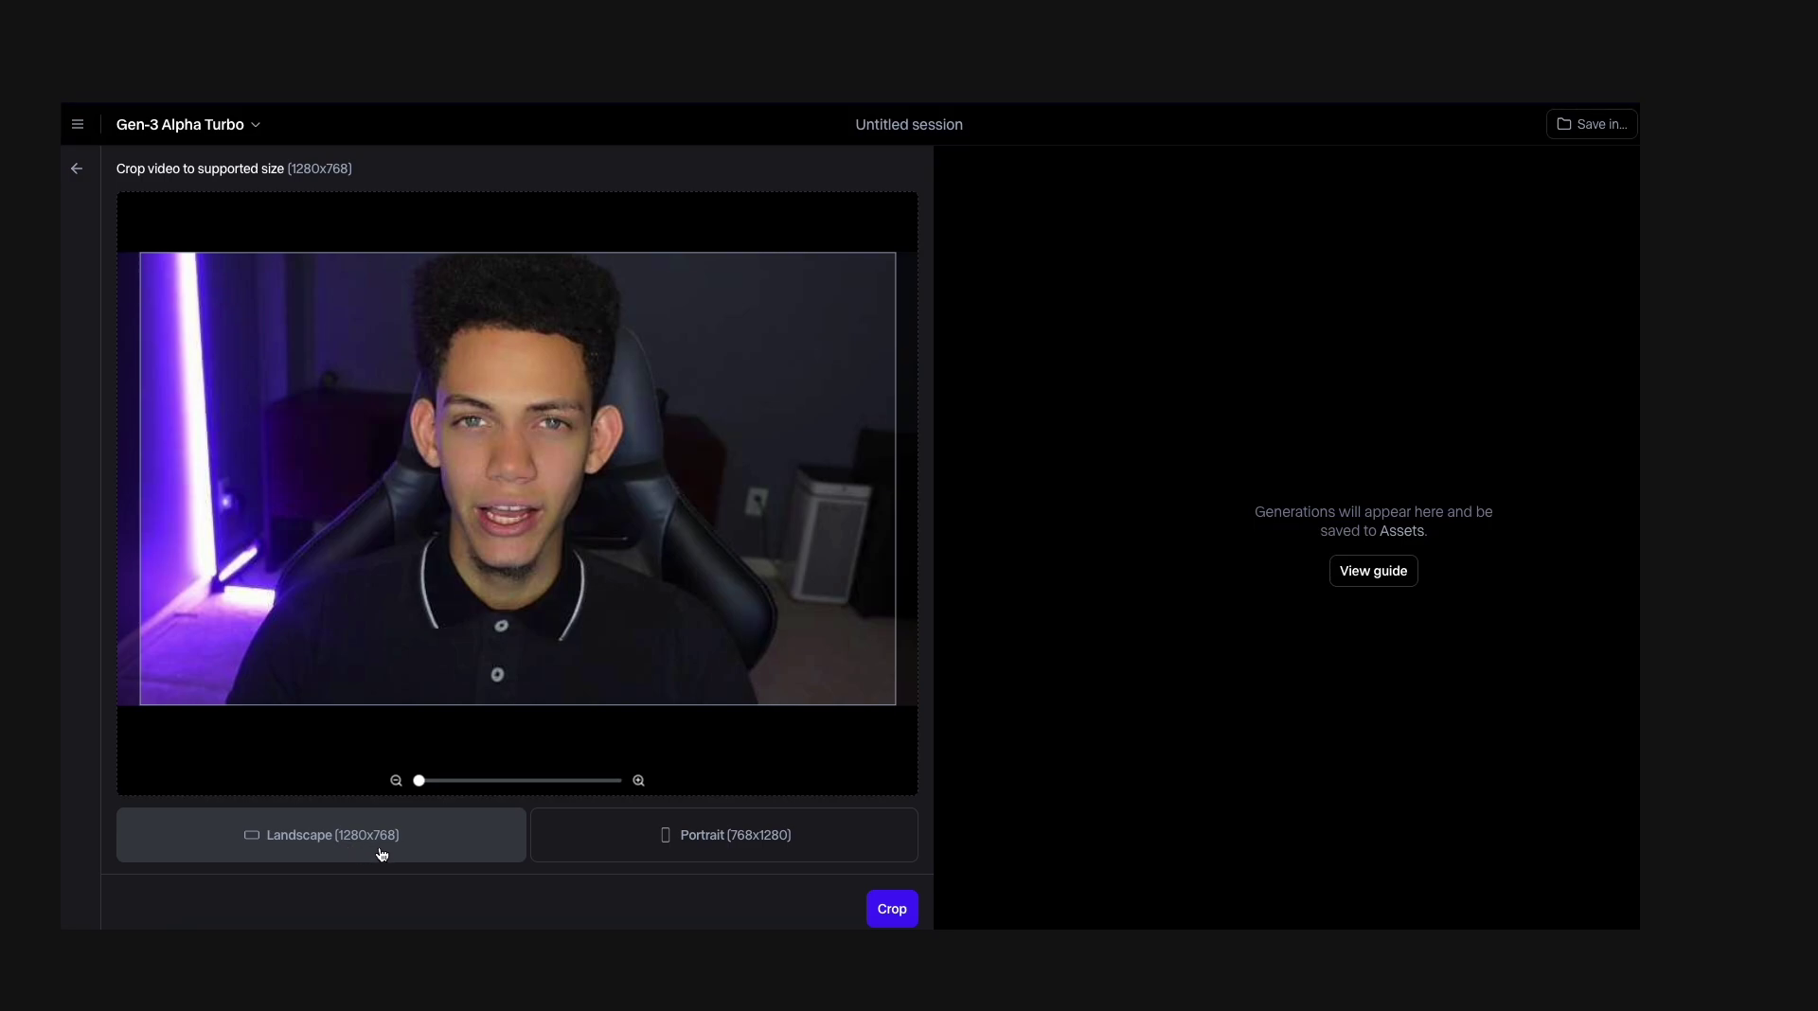
{"action": "left_click", "coordinate": [895, 912]}
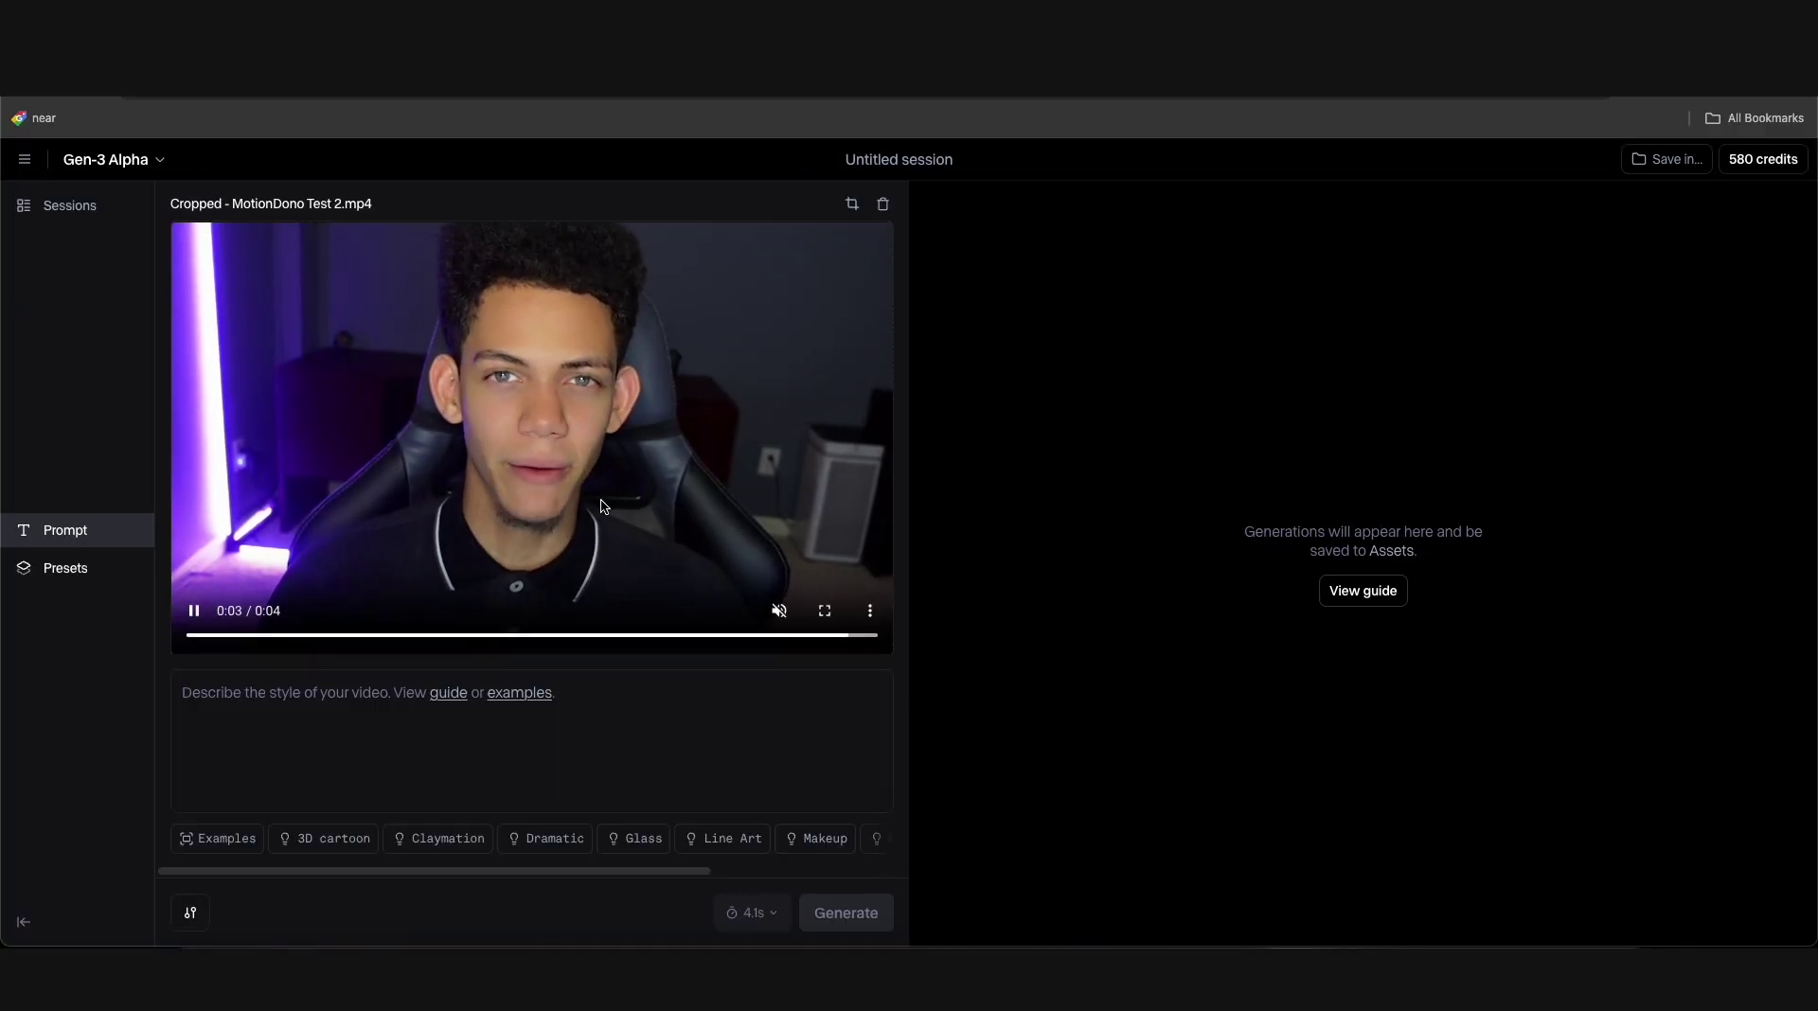
Clear the stray text typed into the style prompt box.
{"action": "left_click", "coordinate": [244, 701]}
{"action": "type", "text": "rherheth"}
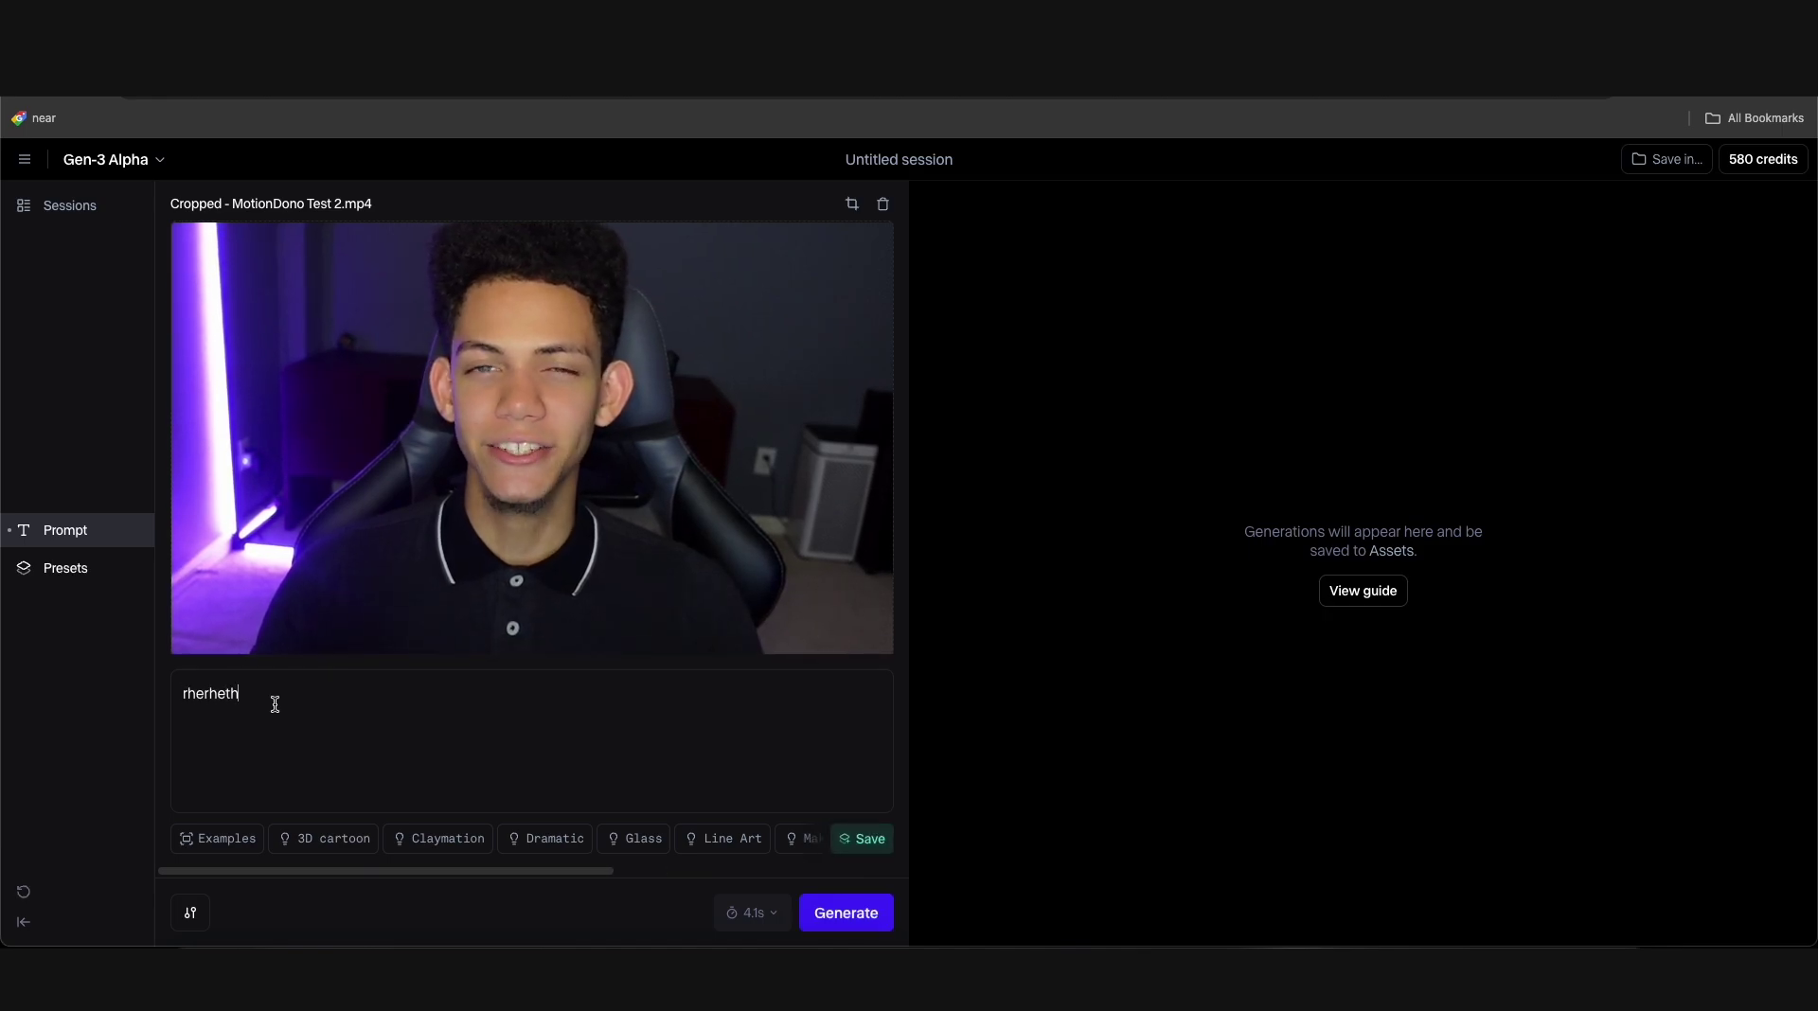
{"action": "key", "text": "ctrl+a"}
{"action": "key", "text": "BackSpace"}
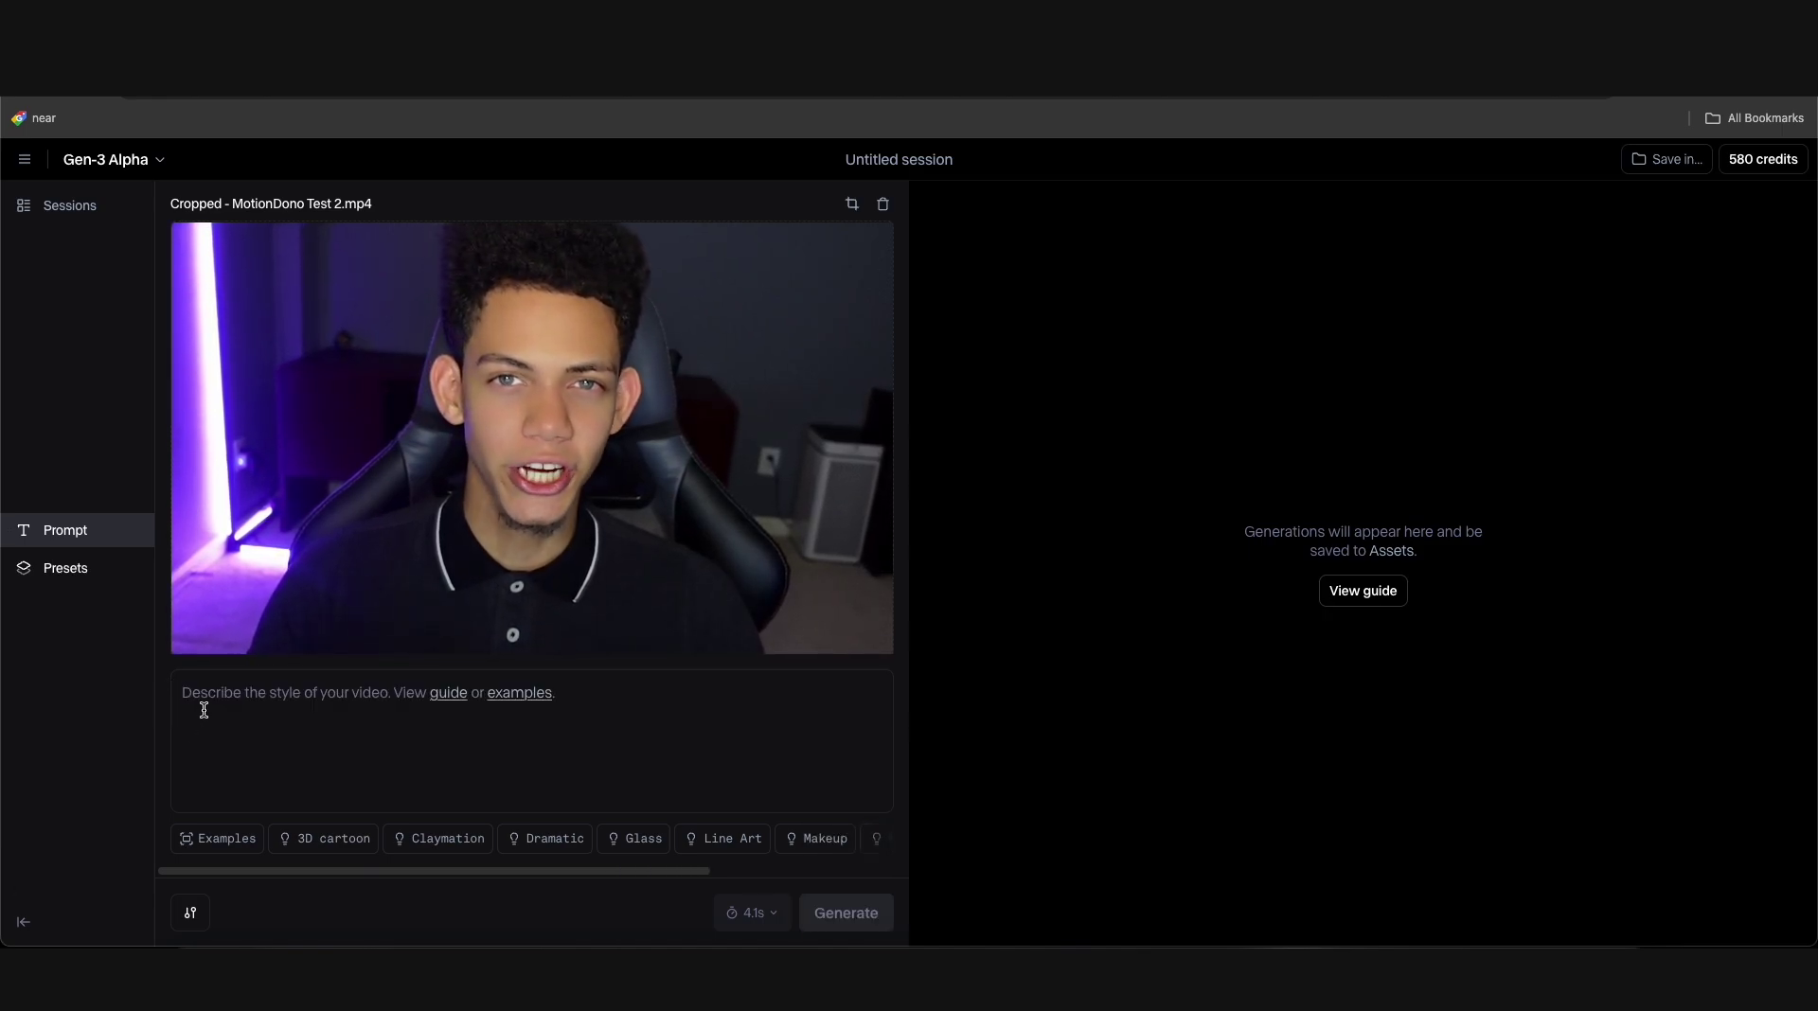
Apply the 3D cartoon example preset, then replace its text with 'everything crochet'.
{"action": "left_click", "coordinate": [524, 696]}
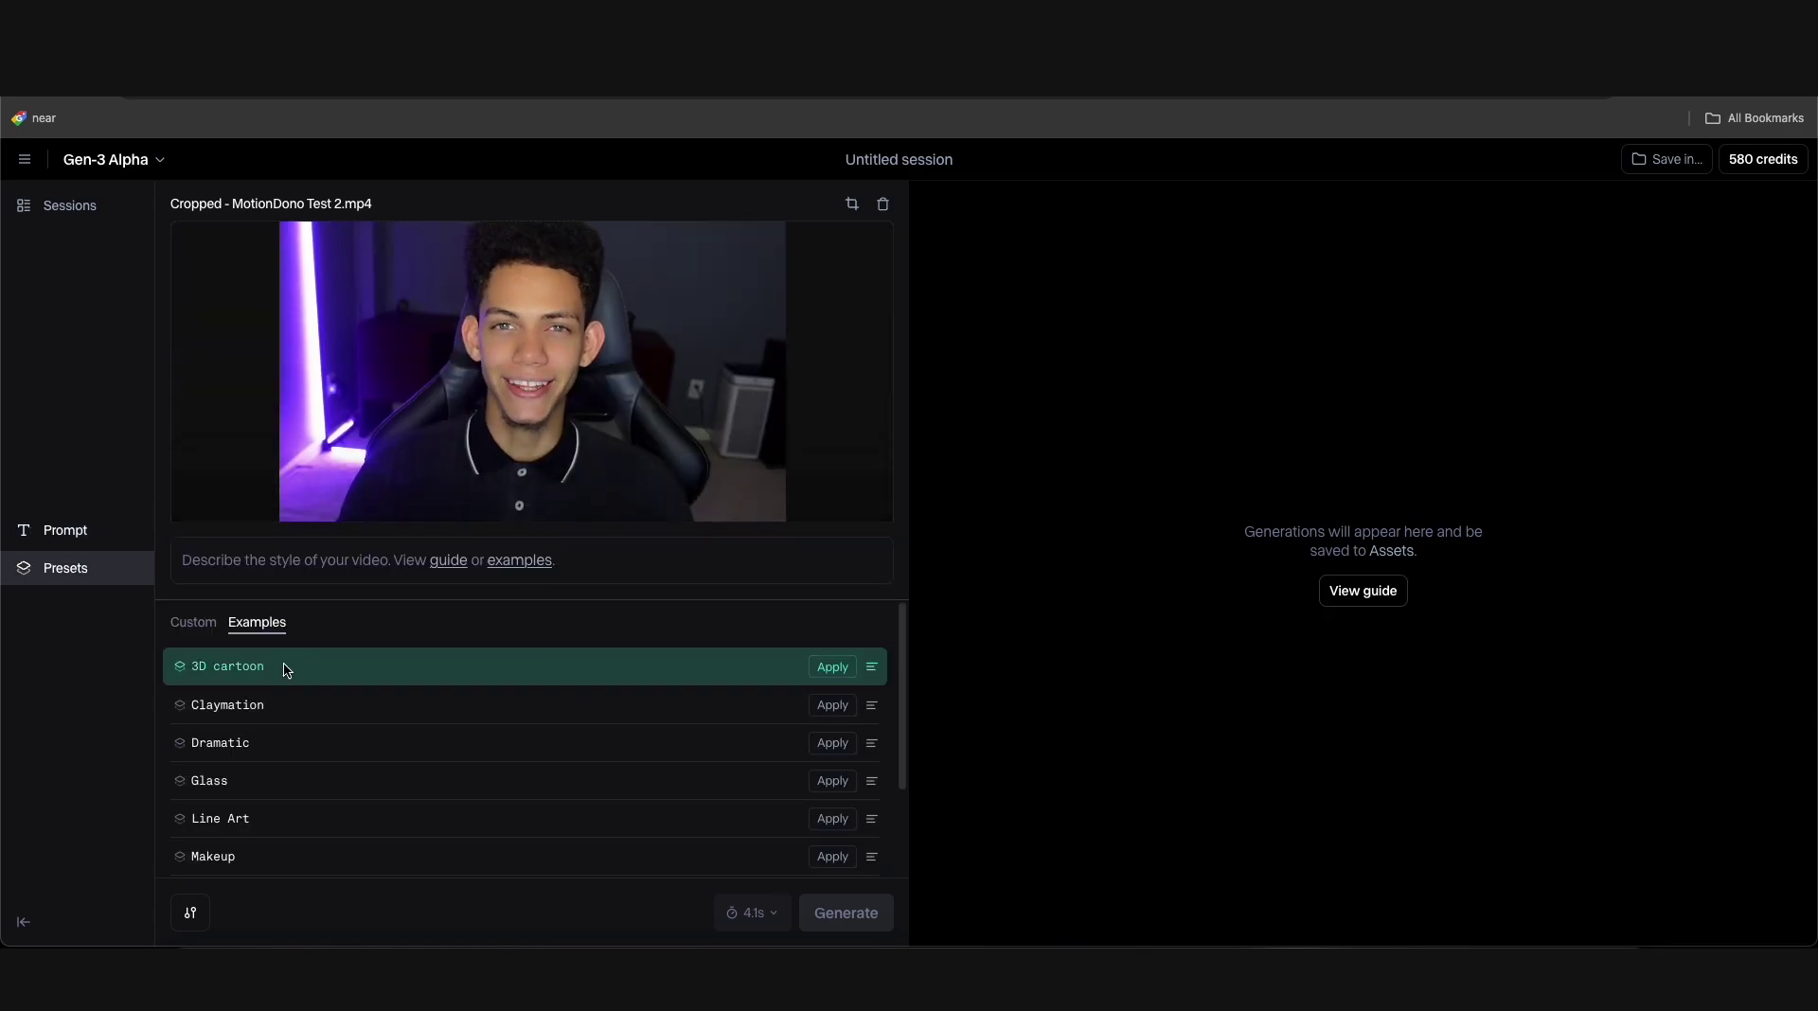
{"action": "scroll", "coordinate": [284, 720], "scroll_direction": "down", "scroll_amount": 3}
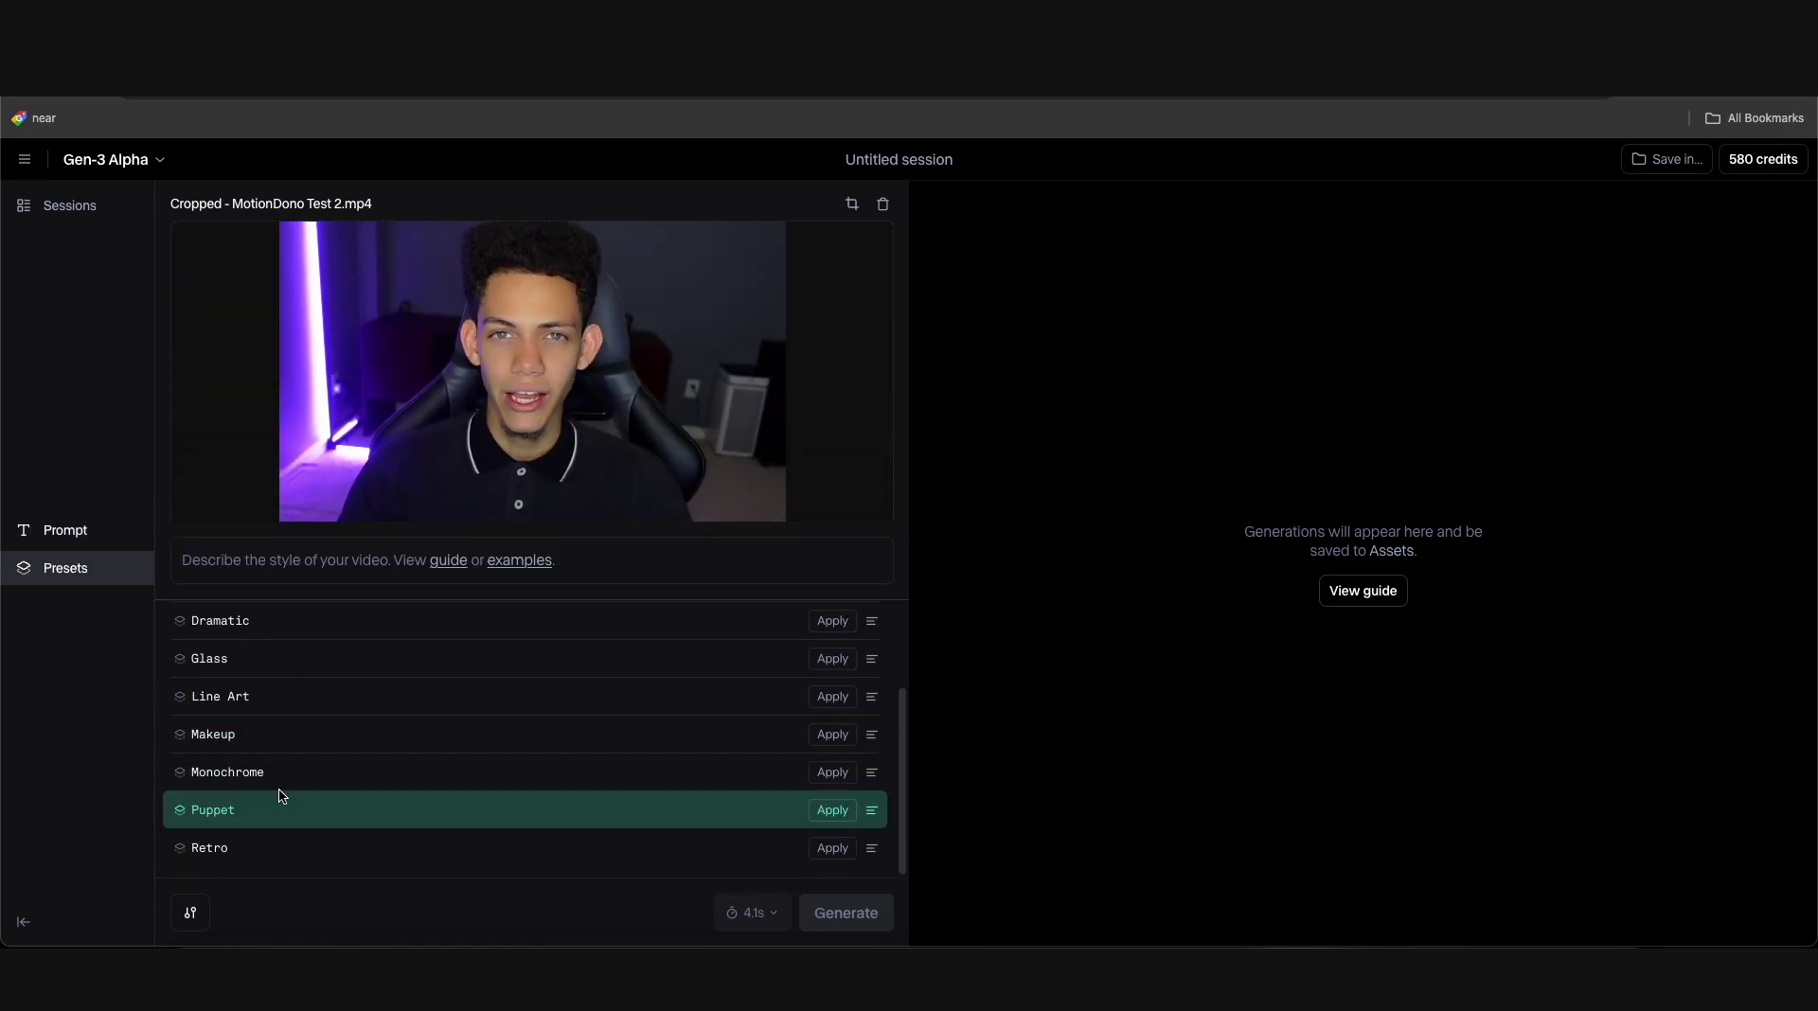
{"action": "scroll", "coordinate": [284, 720], "scroll_direction": "up", "scroll_amount": 5}
{"action": "mouse_move", "coordinate": [562, 331]}
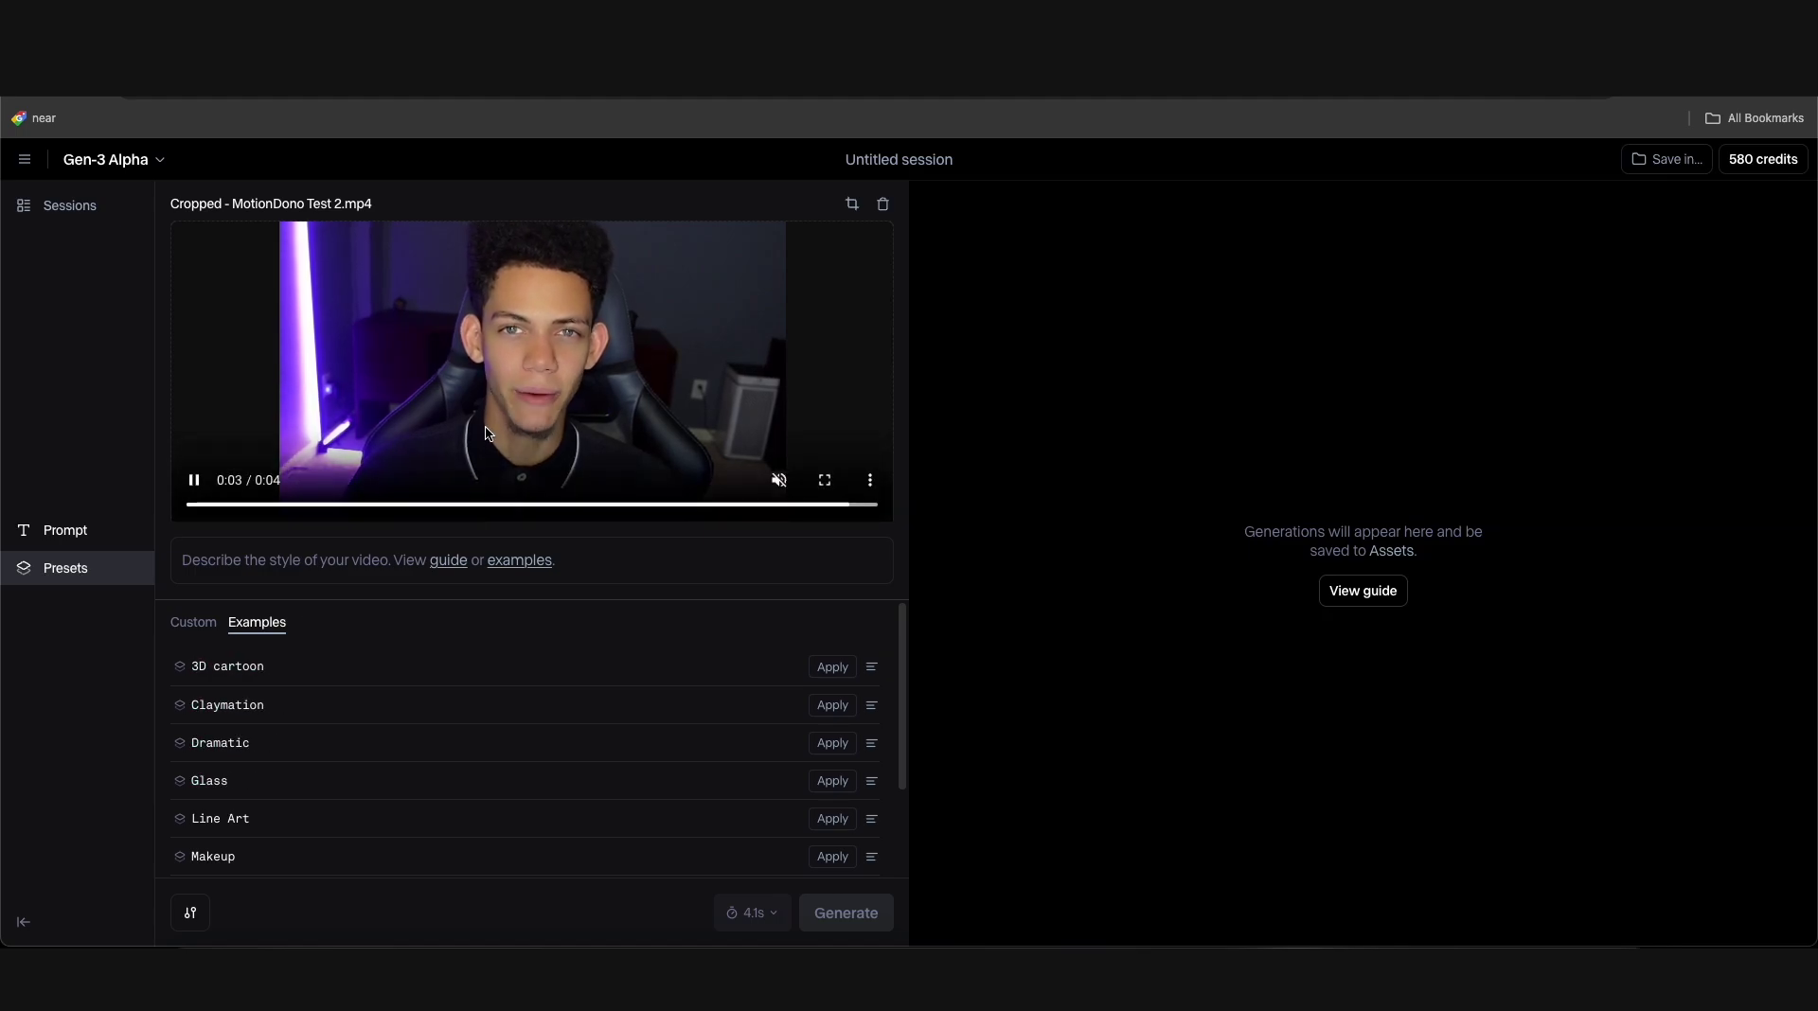
{"action": "left_click", "coordinate": [832, 667]}
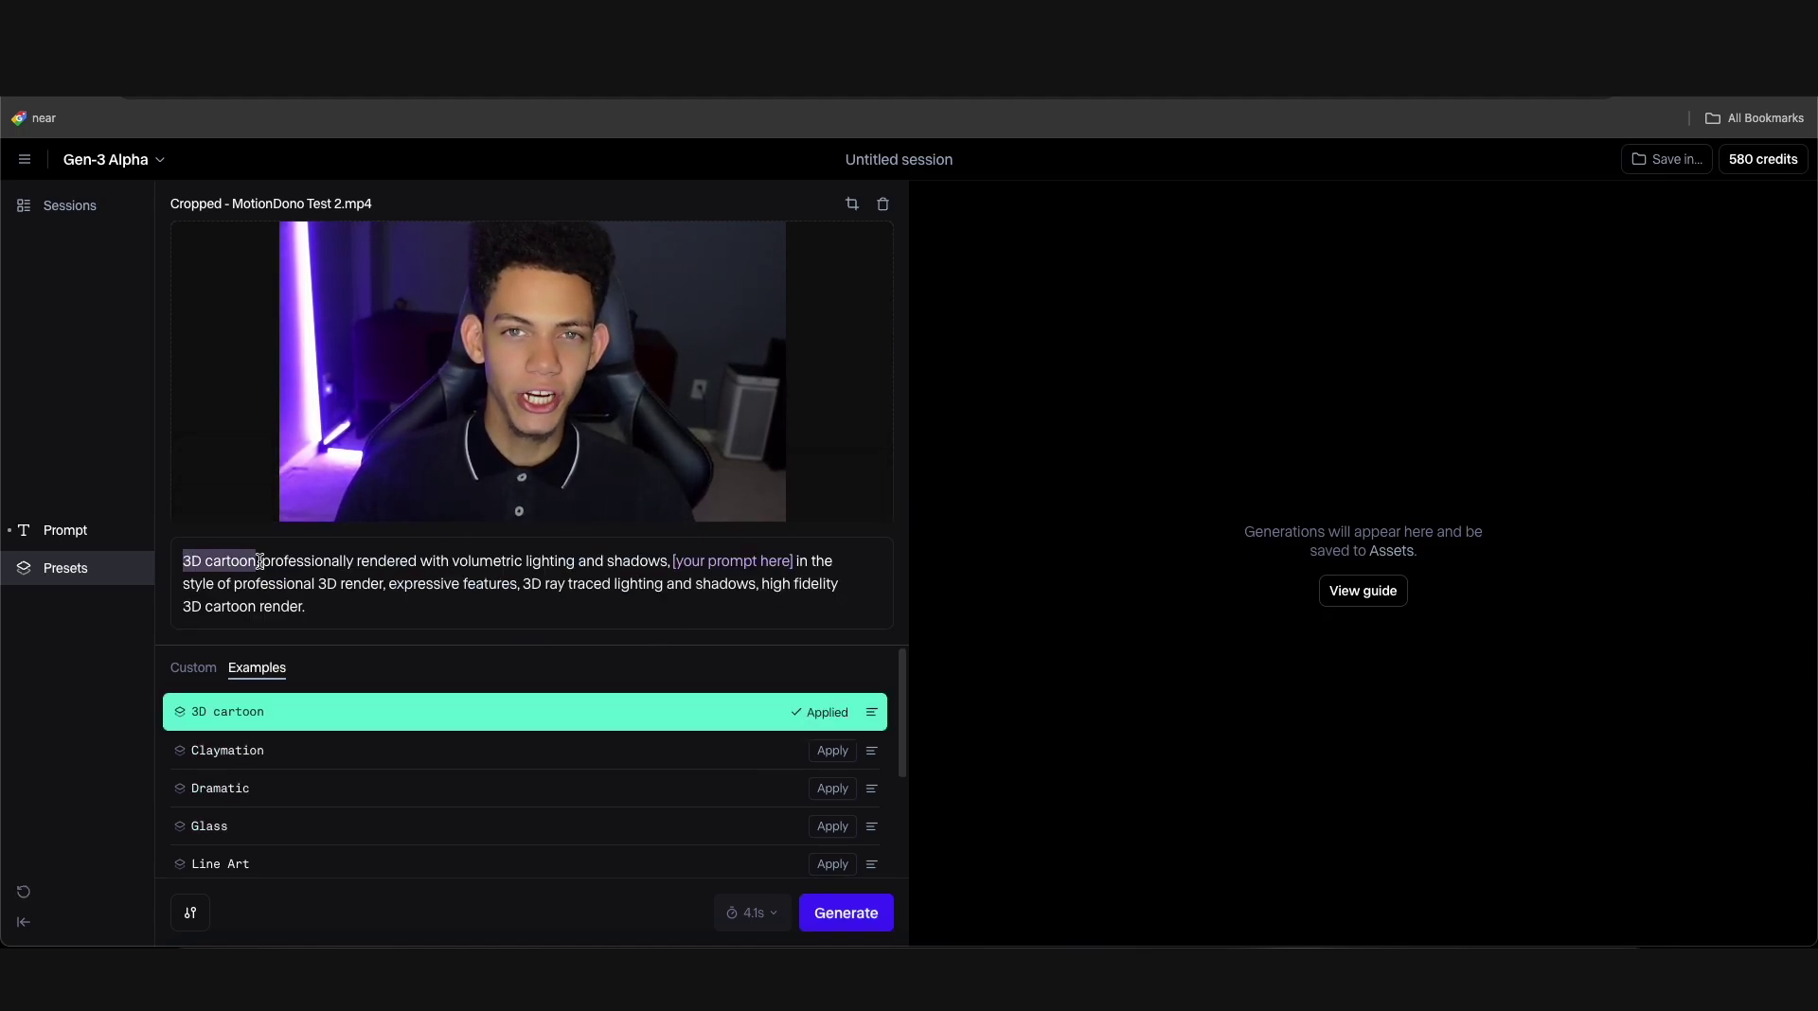
{"action": "left_click_drag", "start_coordinate": [255, 559], "coordinate": [320, 606]}
{"action": "key", "text": "BackSpace"}
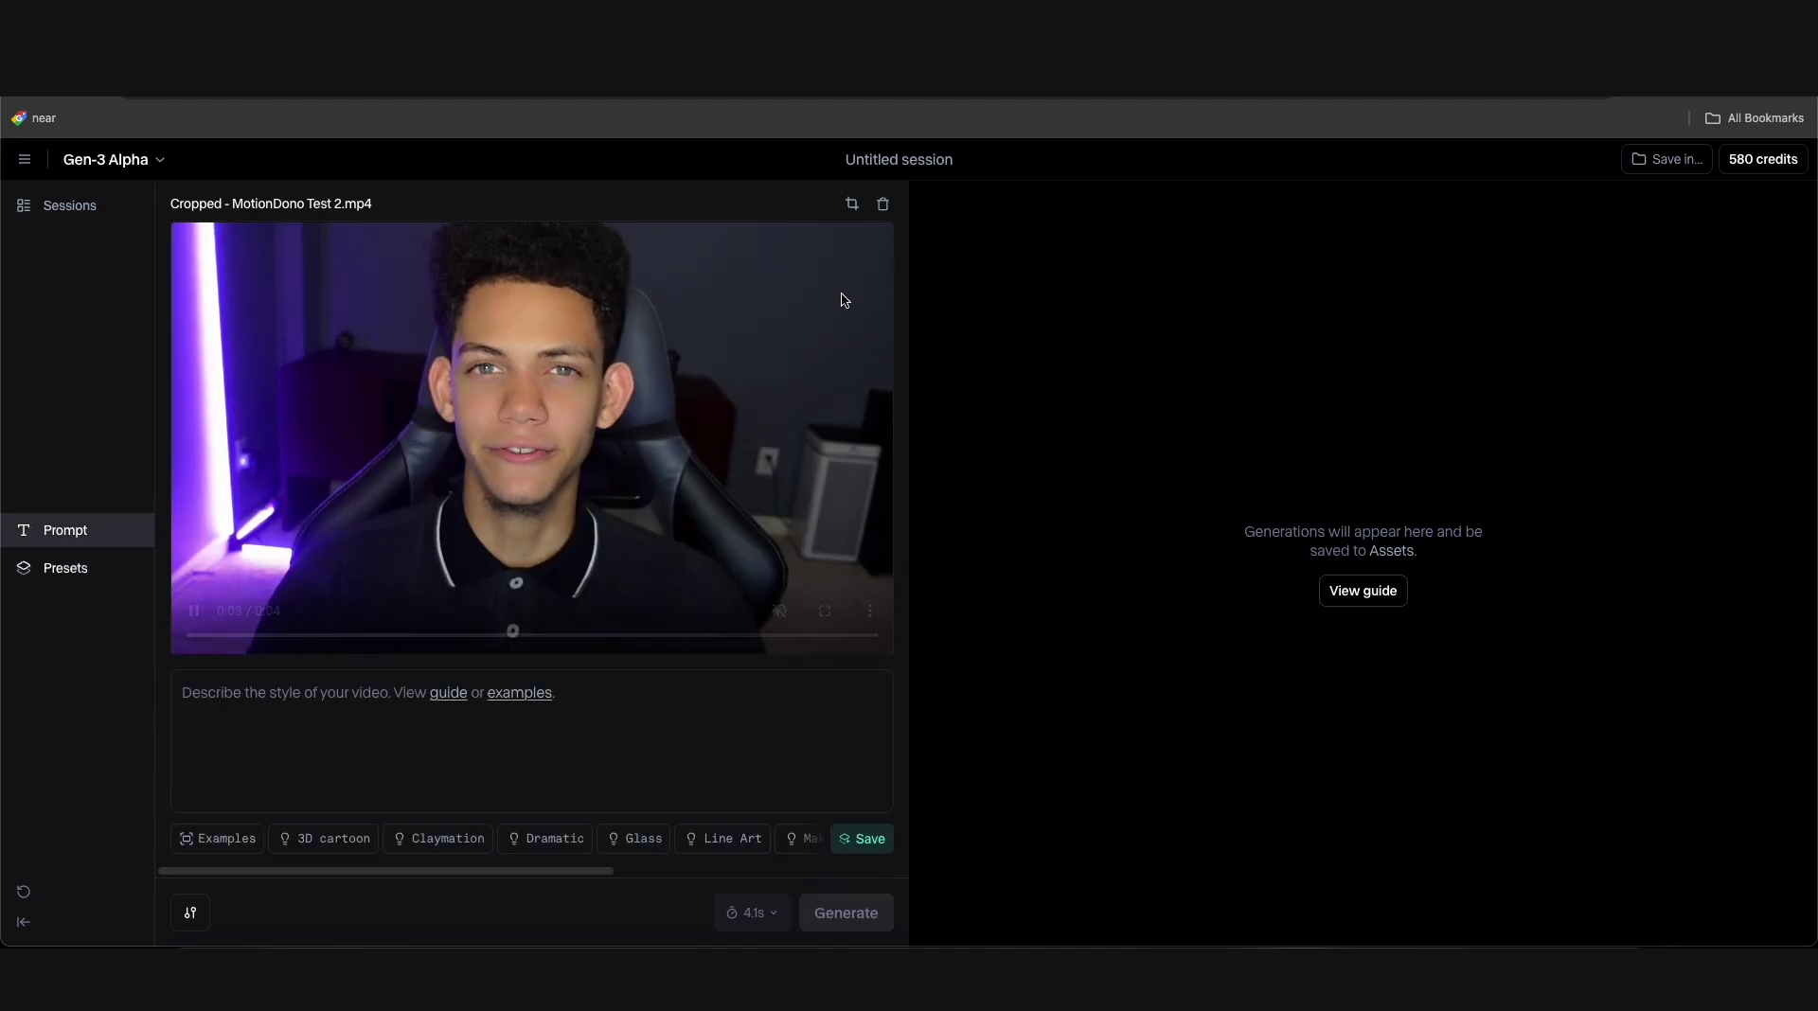
{"action": "type", "text": "everything crochet"}
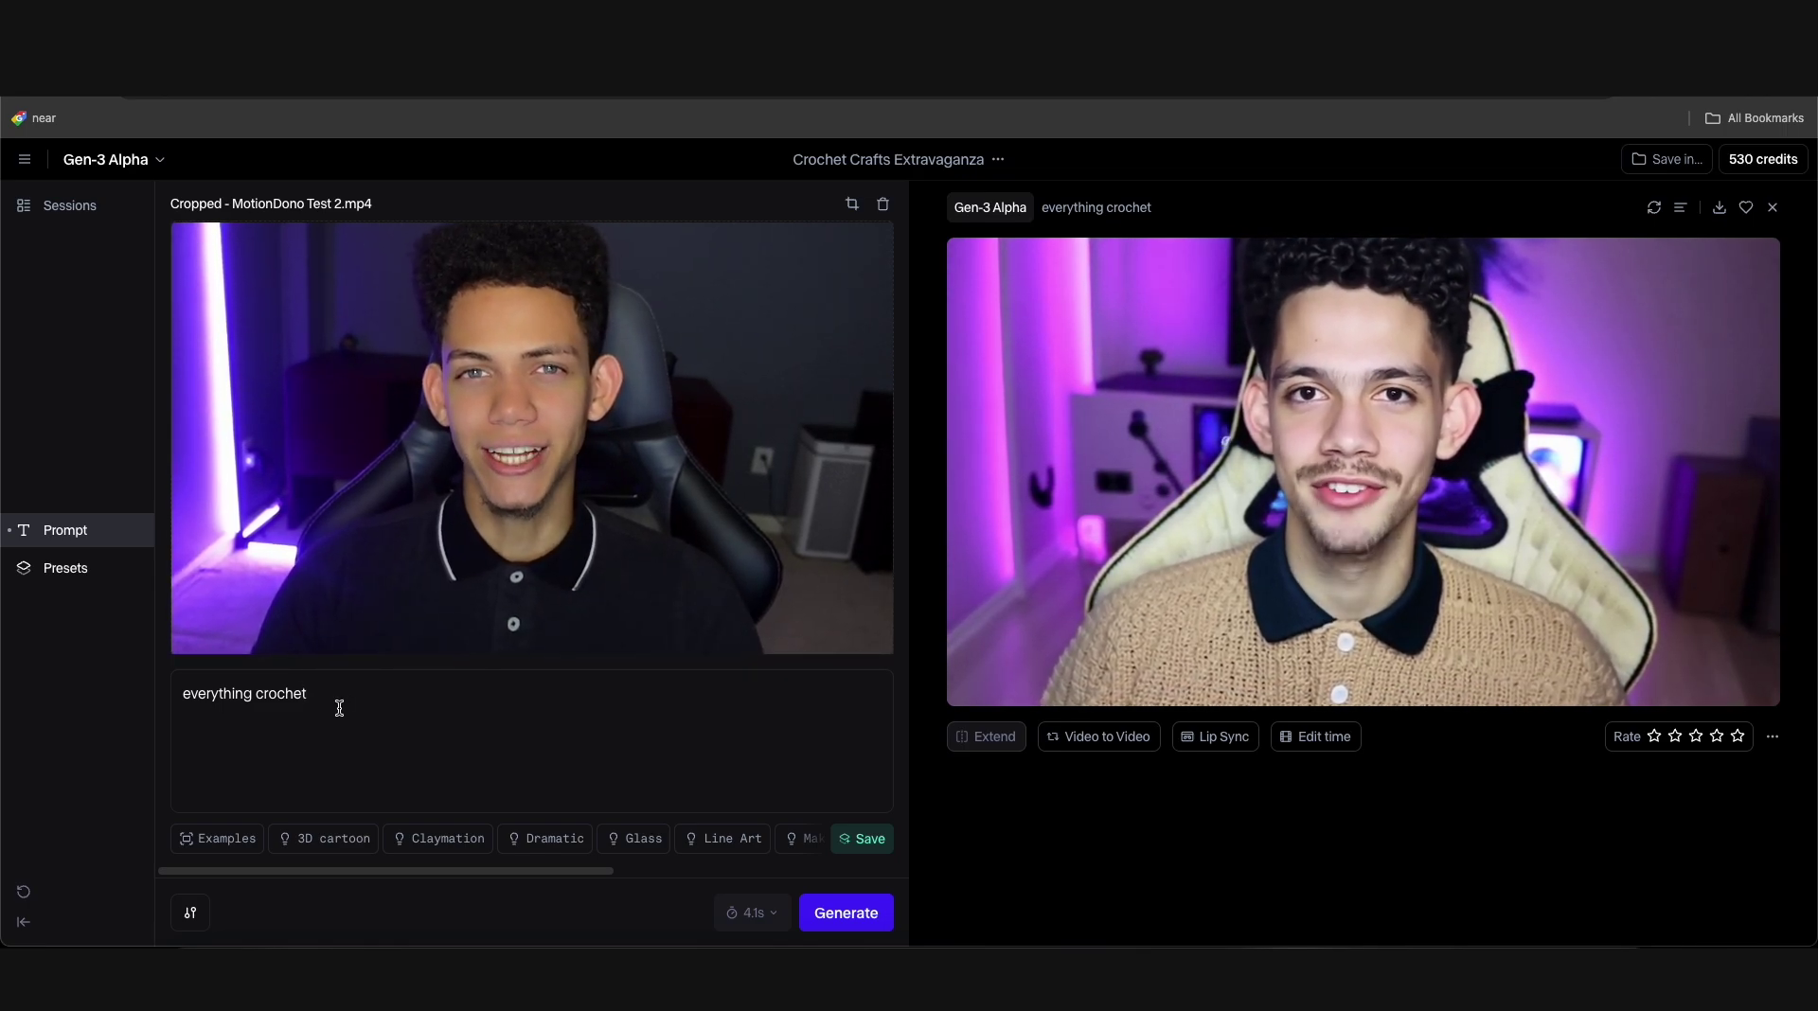
Clear the 'everything crochet' text from the prompt box.
{"action": "key", "text": "ctrl+a"}
{"action": "key", "text": "BackSpace"}
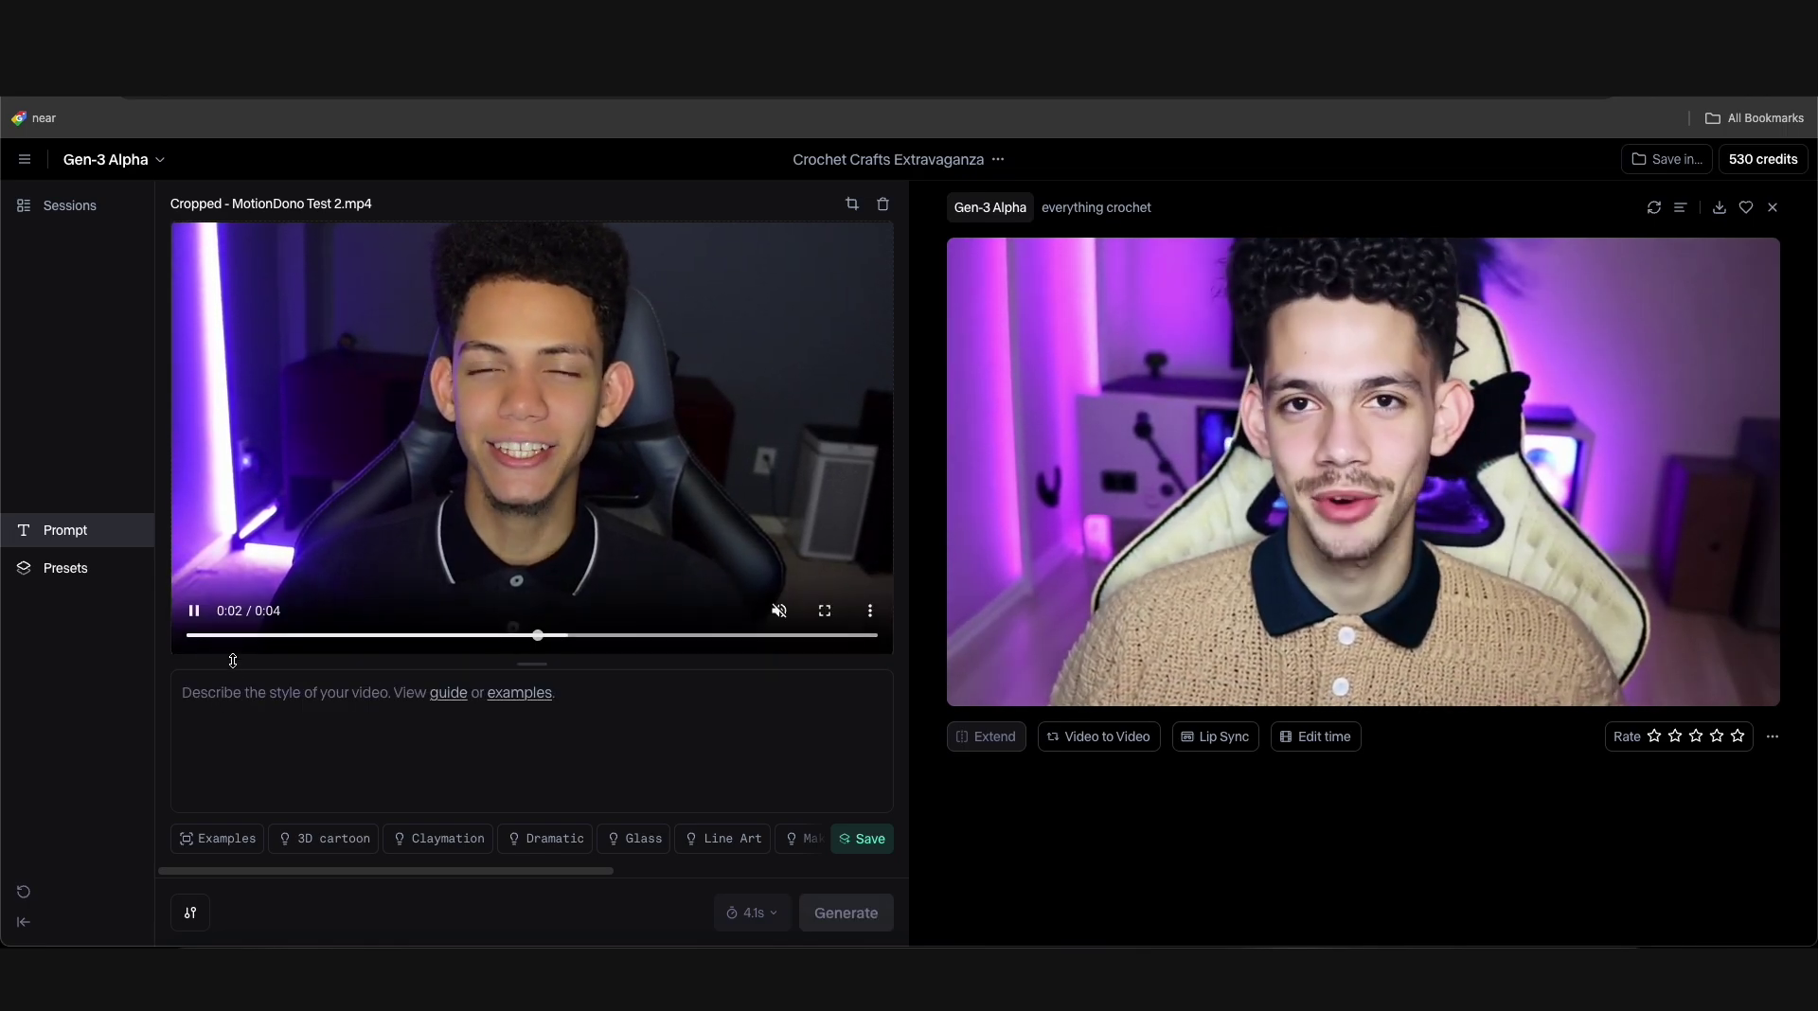
Edit the Glass preset prompt into 'Made of crochet' and generate it.
{"action": "left_click", "coordinate": [631, 838]}
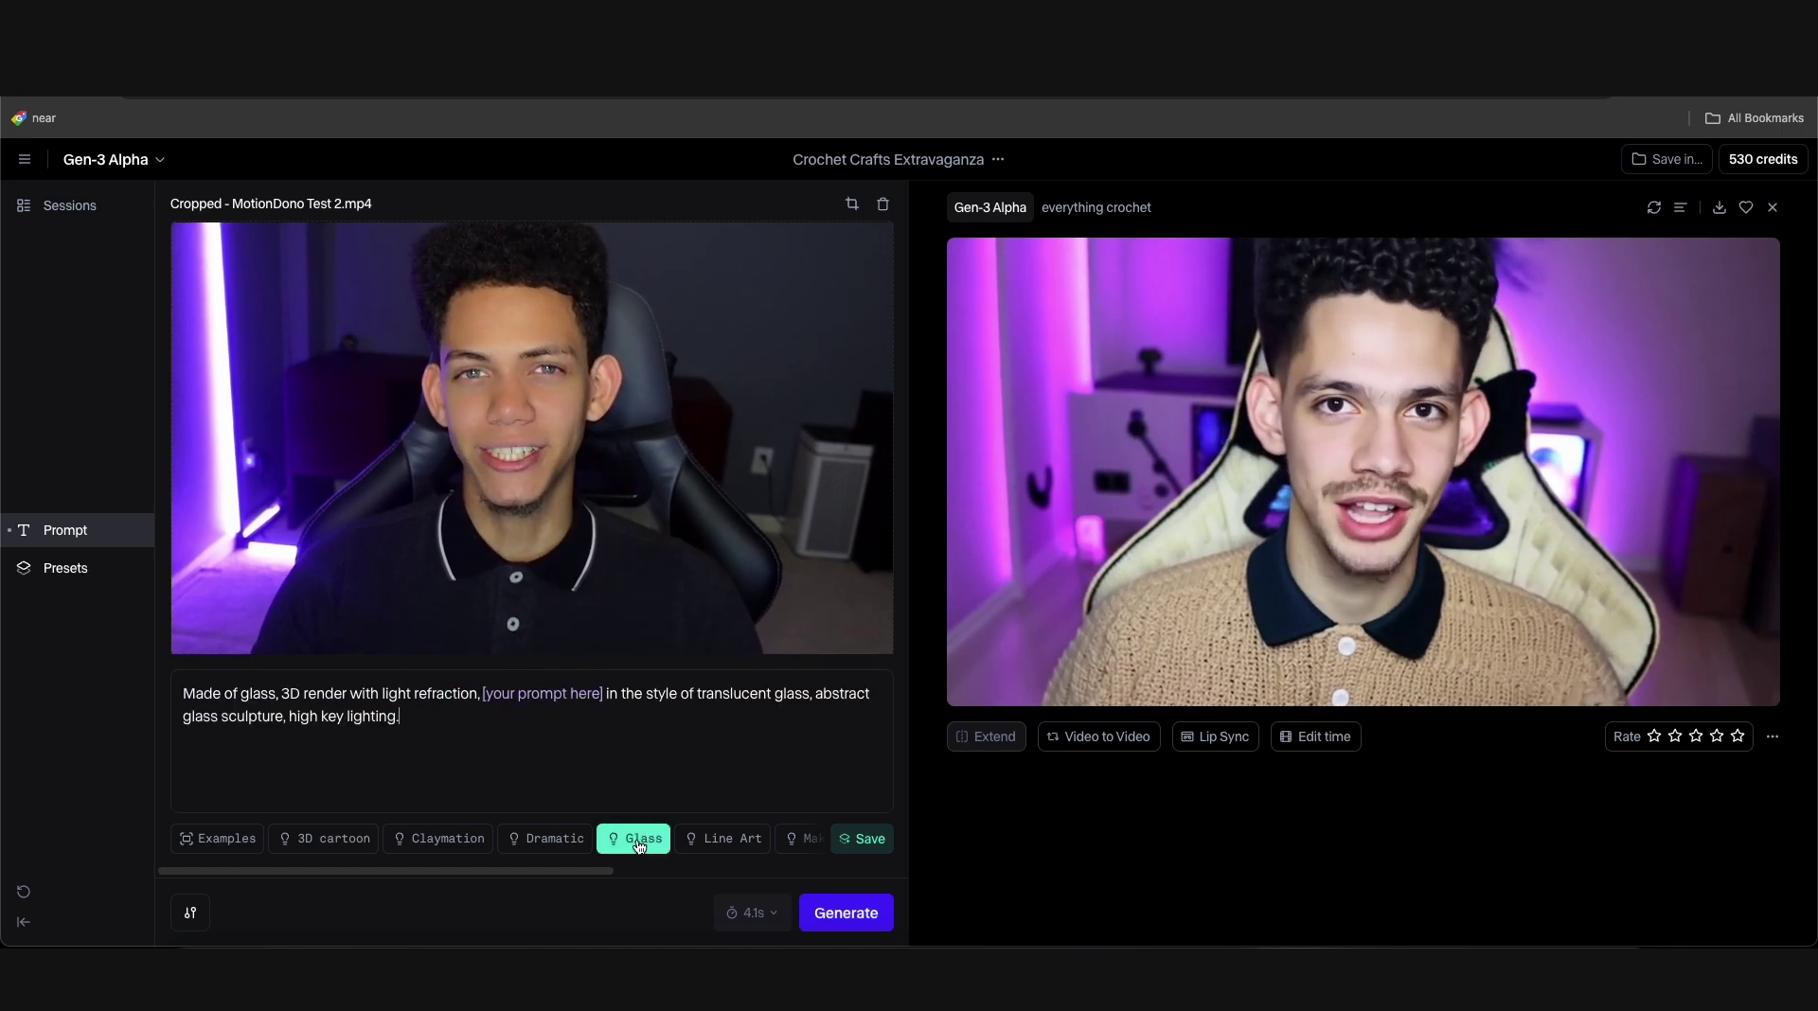
{"action": "left_click_drag", "start_coordinate": [242, 694], "coordinate": [458, 717]}
{"action": "type", "text": "crochet"}
{"action": "key", "text": "BackSpace"}
{"action": "key", "text": "BackSpace"}
{"action": "key", "text": "BackSpace"}
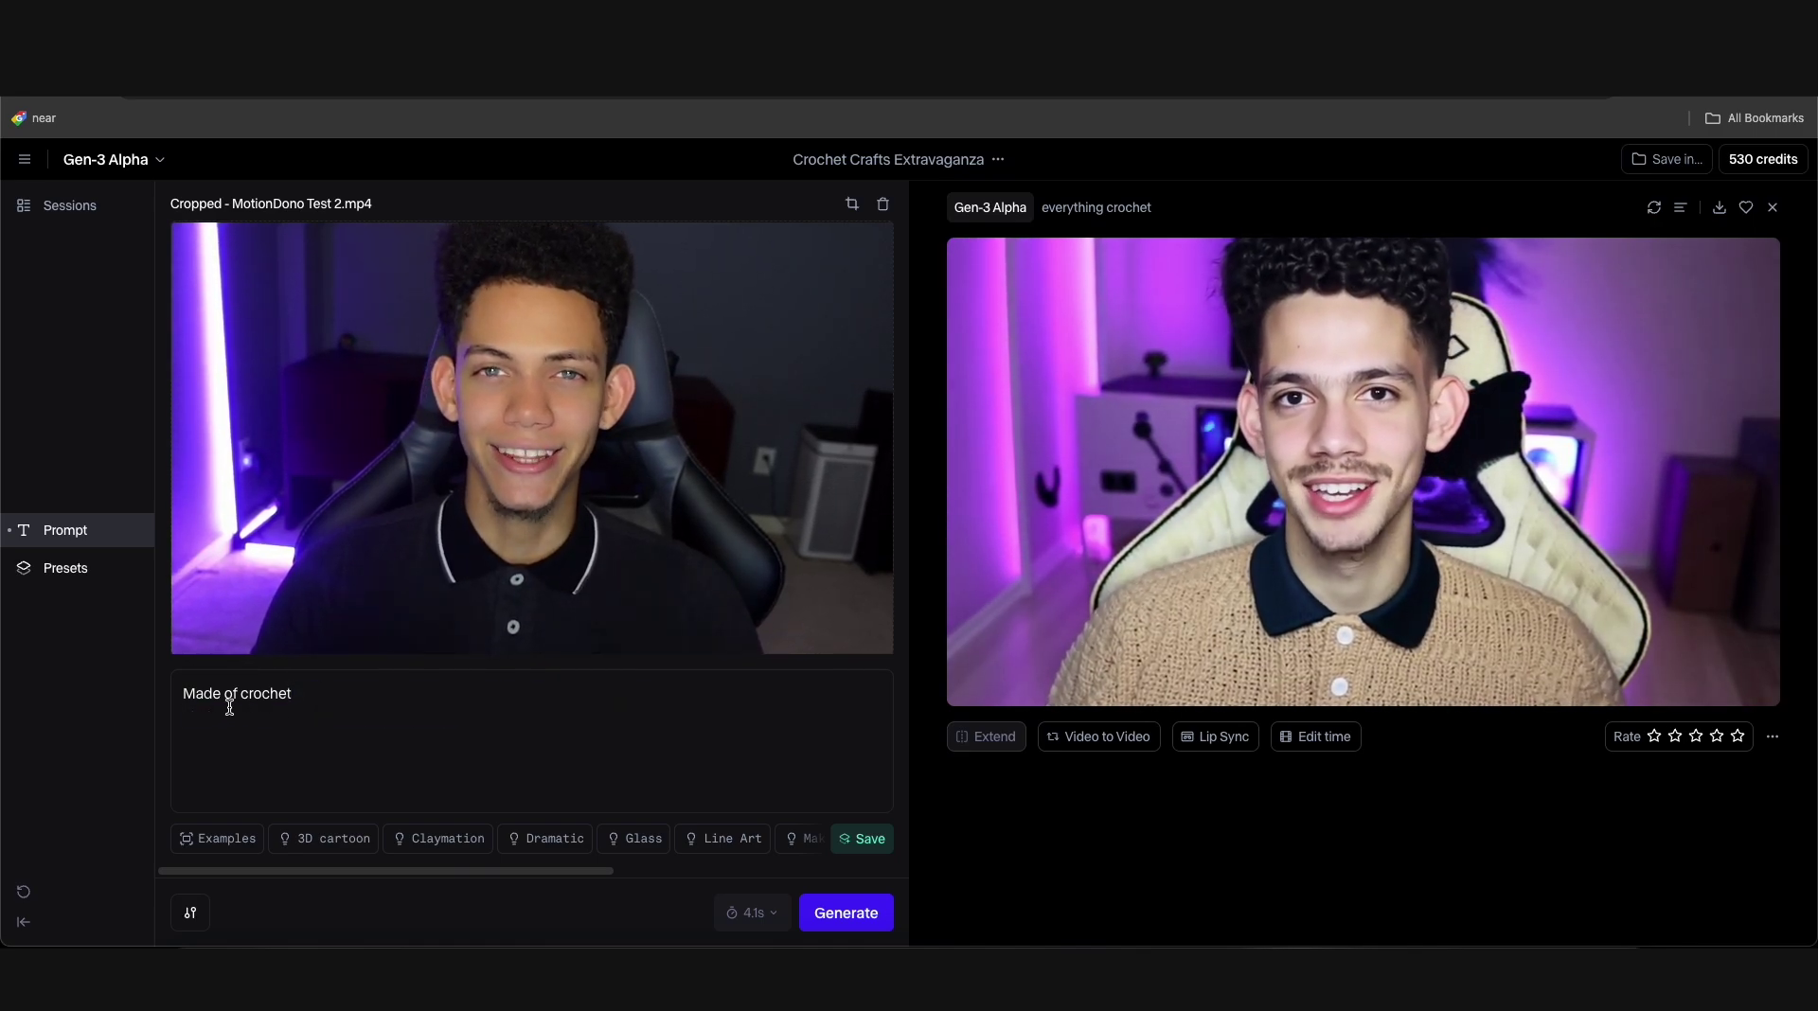
{"action": "left_click", "coordinate": [825, 915]}
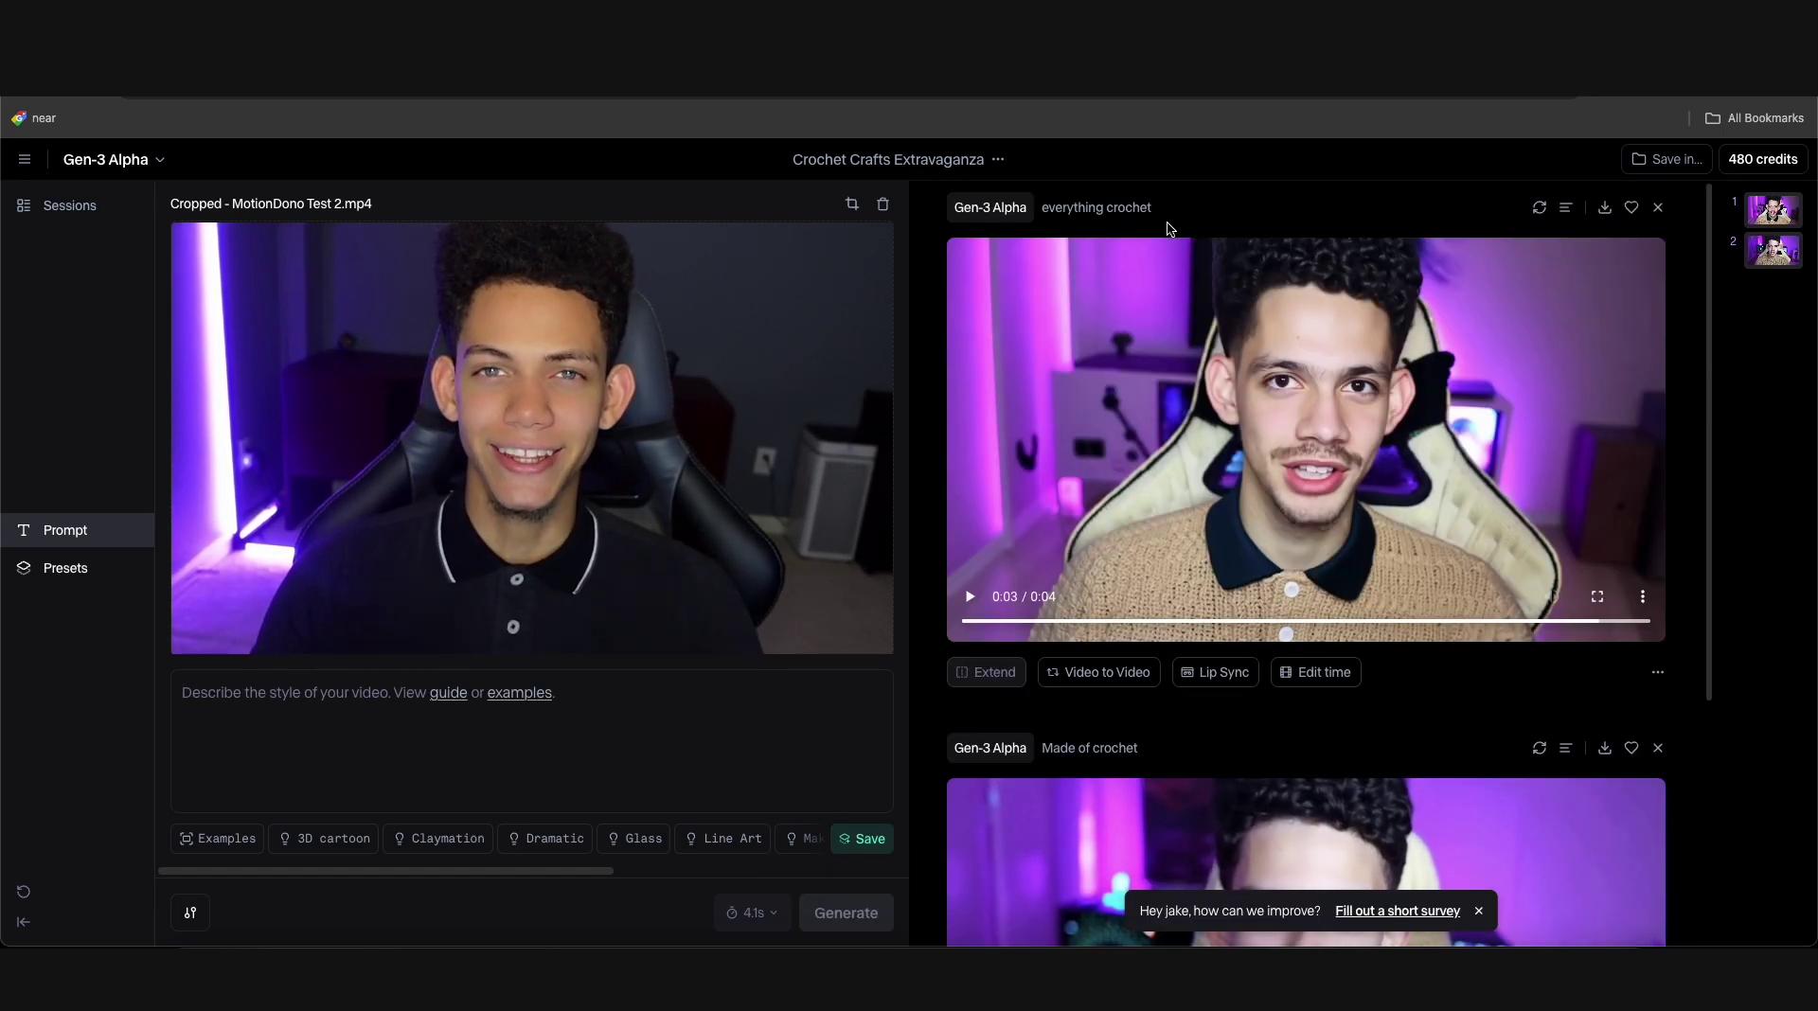
Review the Made of crochet result, then paste the detailed stop-motion yarn prompt.
{"action": "scroll", "coordinate": [1166, 398], "scroll_direction": "down", "scroll_amount": 4}
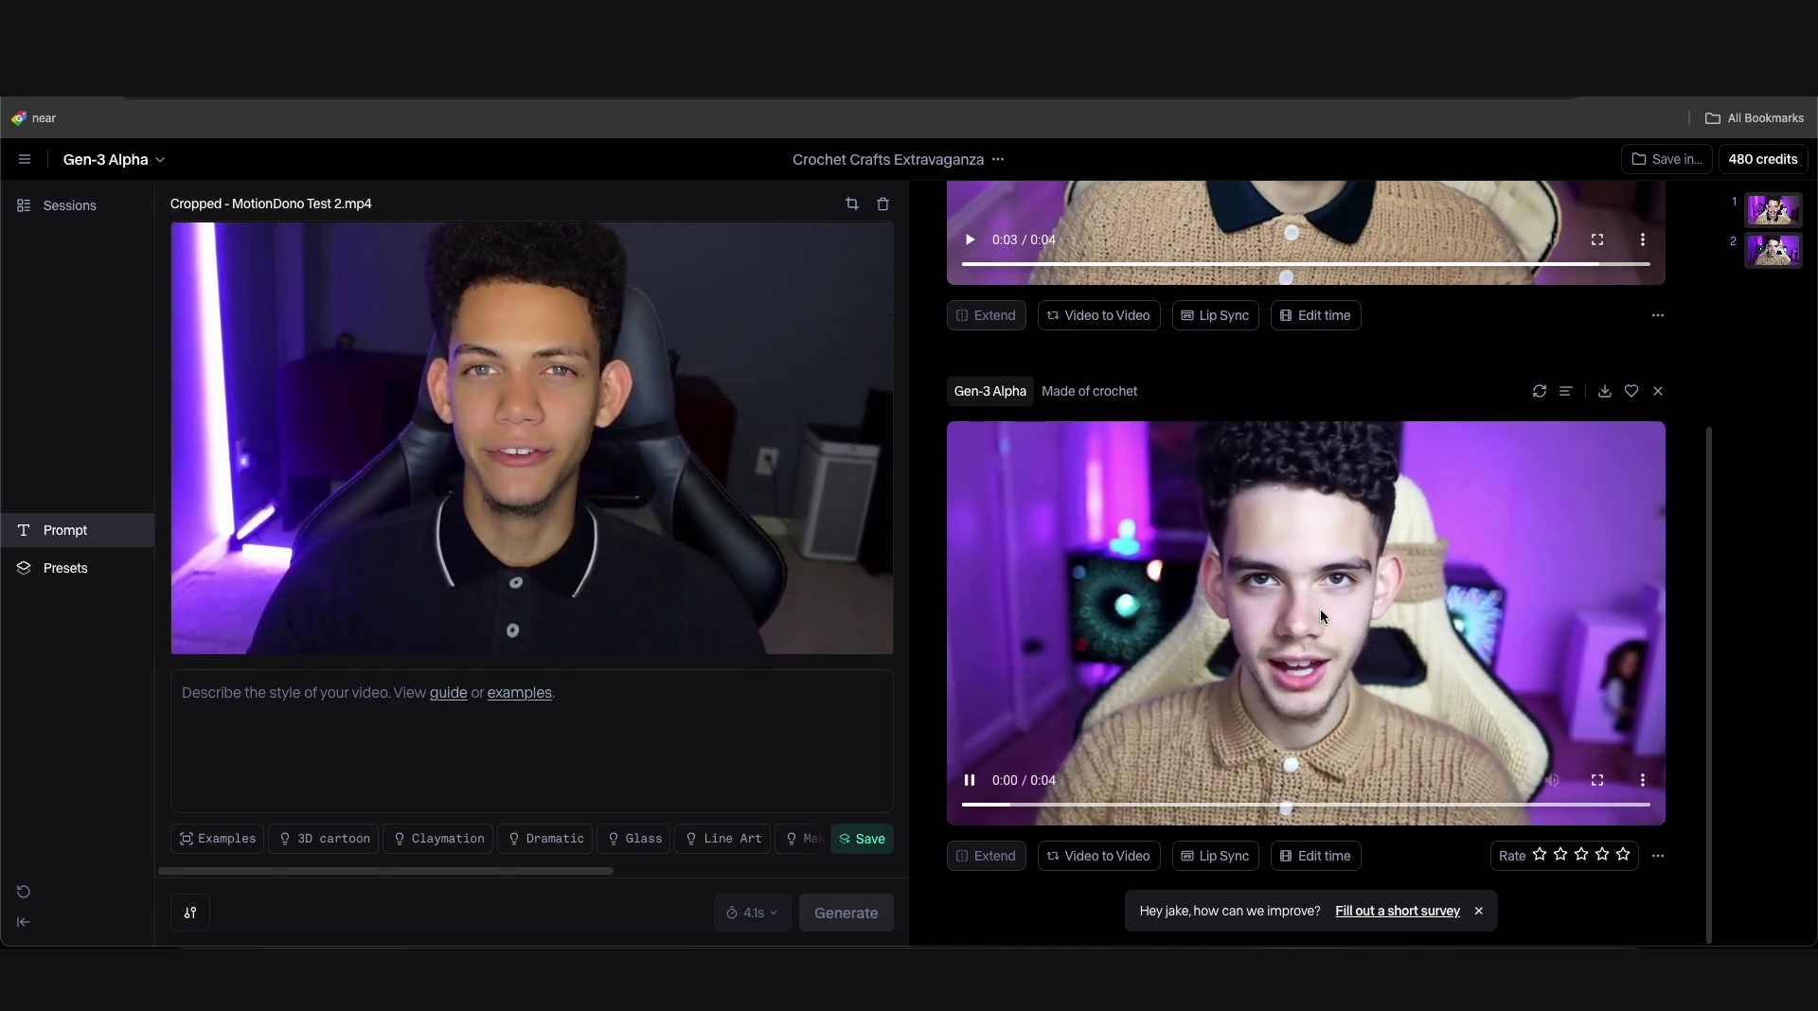
{"action": "scroll", "coordinate": [1307, 625], "scroll_direction": "up", "scroll_amount": 4}
{"action": "scroll", "coordinate": [1367, 299], "scroll_direction": "down", "scroll_amount": 4}
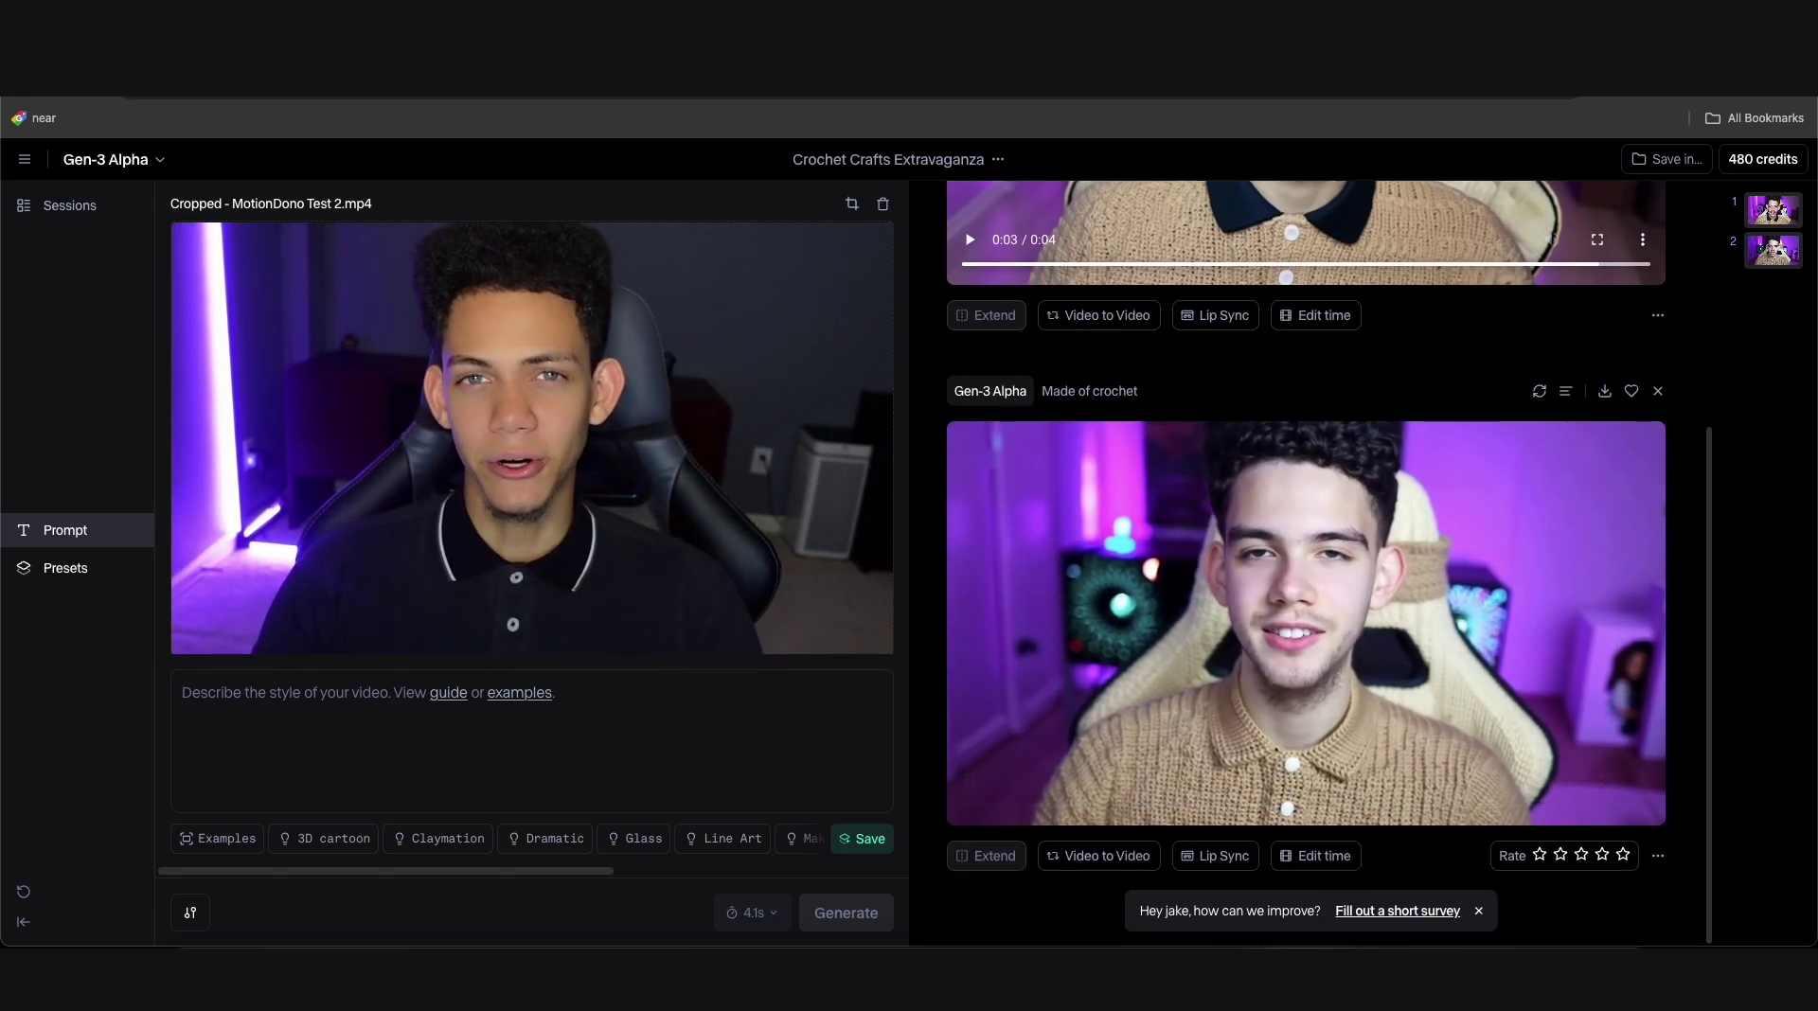
{"action": "scroll", "coordinate": [1318, 600], "scroll_direction": "up", "scroll_amount": 2}
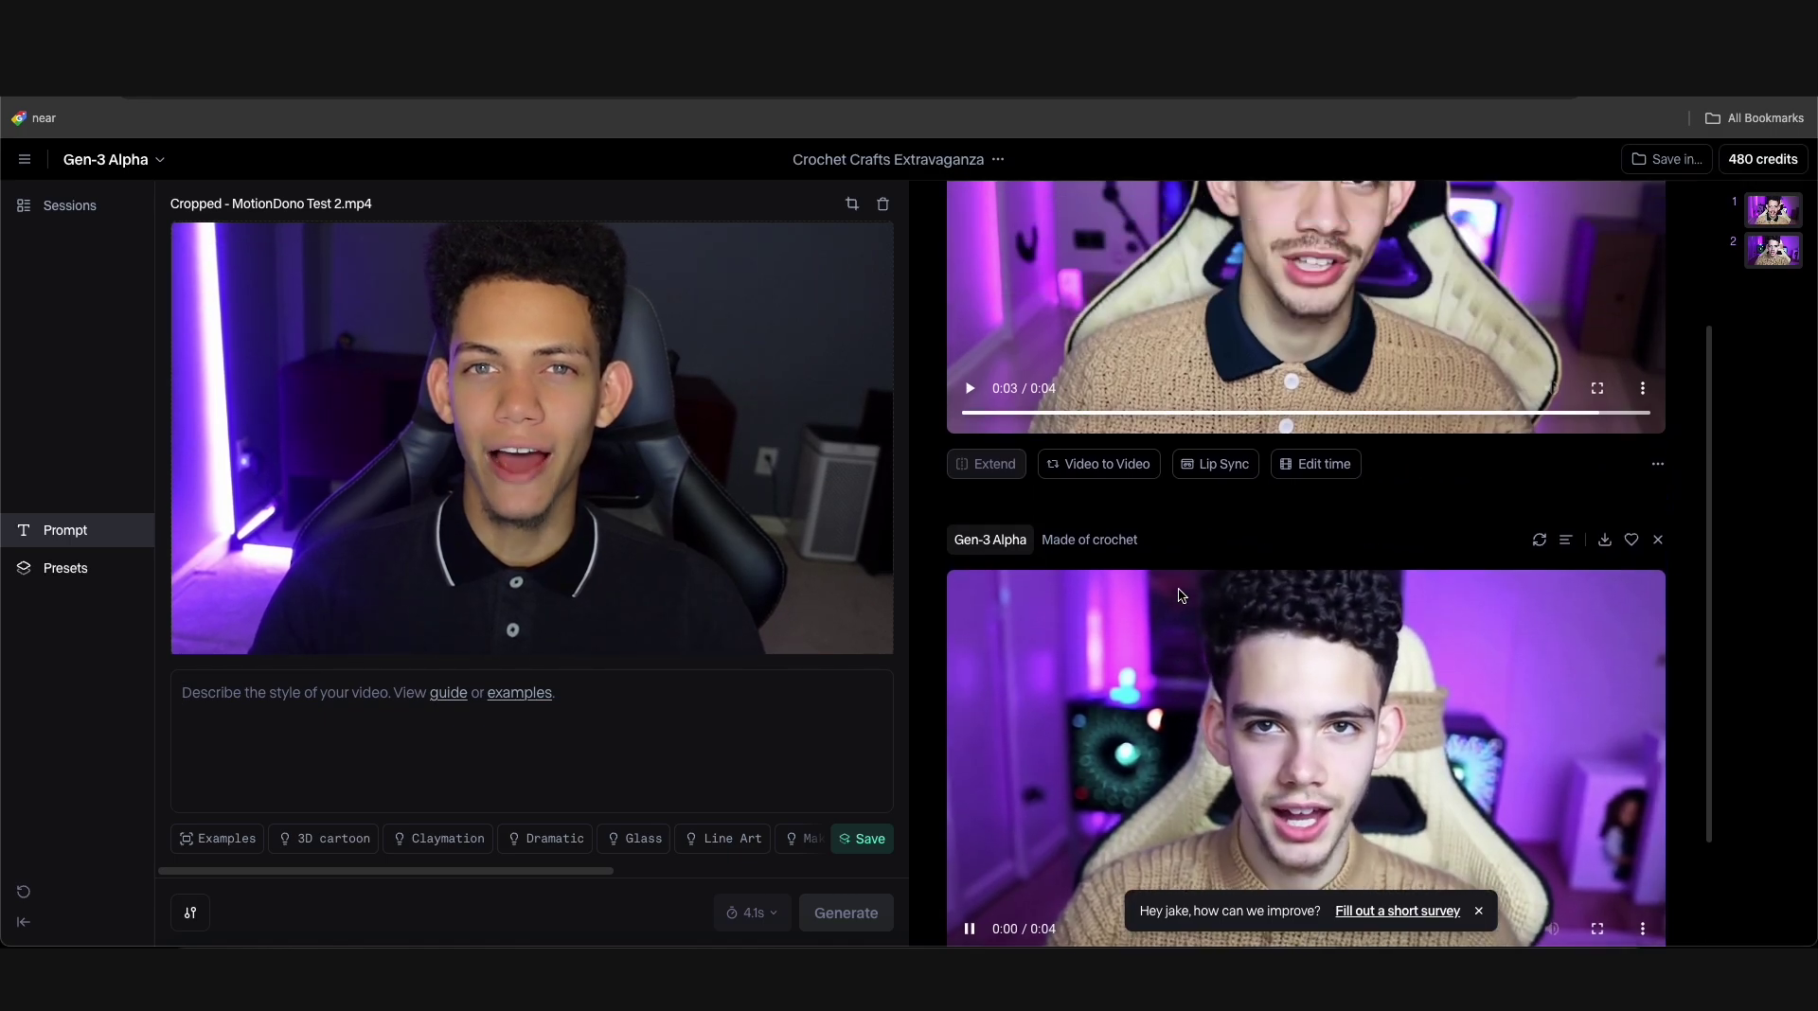
{"action": "left_click", "coordinate": [364, 715]}
{"action": "type", "text": "stop motion, everything made out of yarn, crochet person talking to the camera with black hair. style crochet. yarn texture. the subject is made entirely of yarn"}
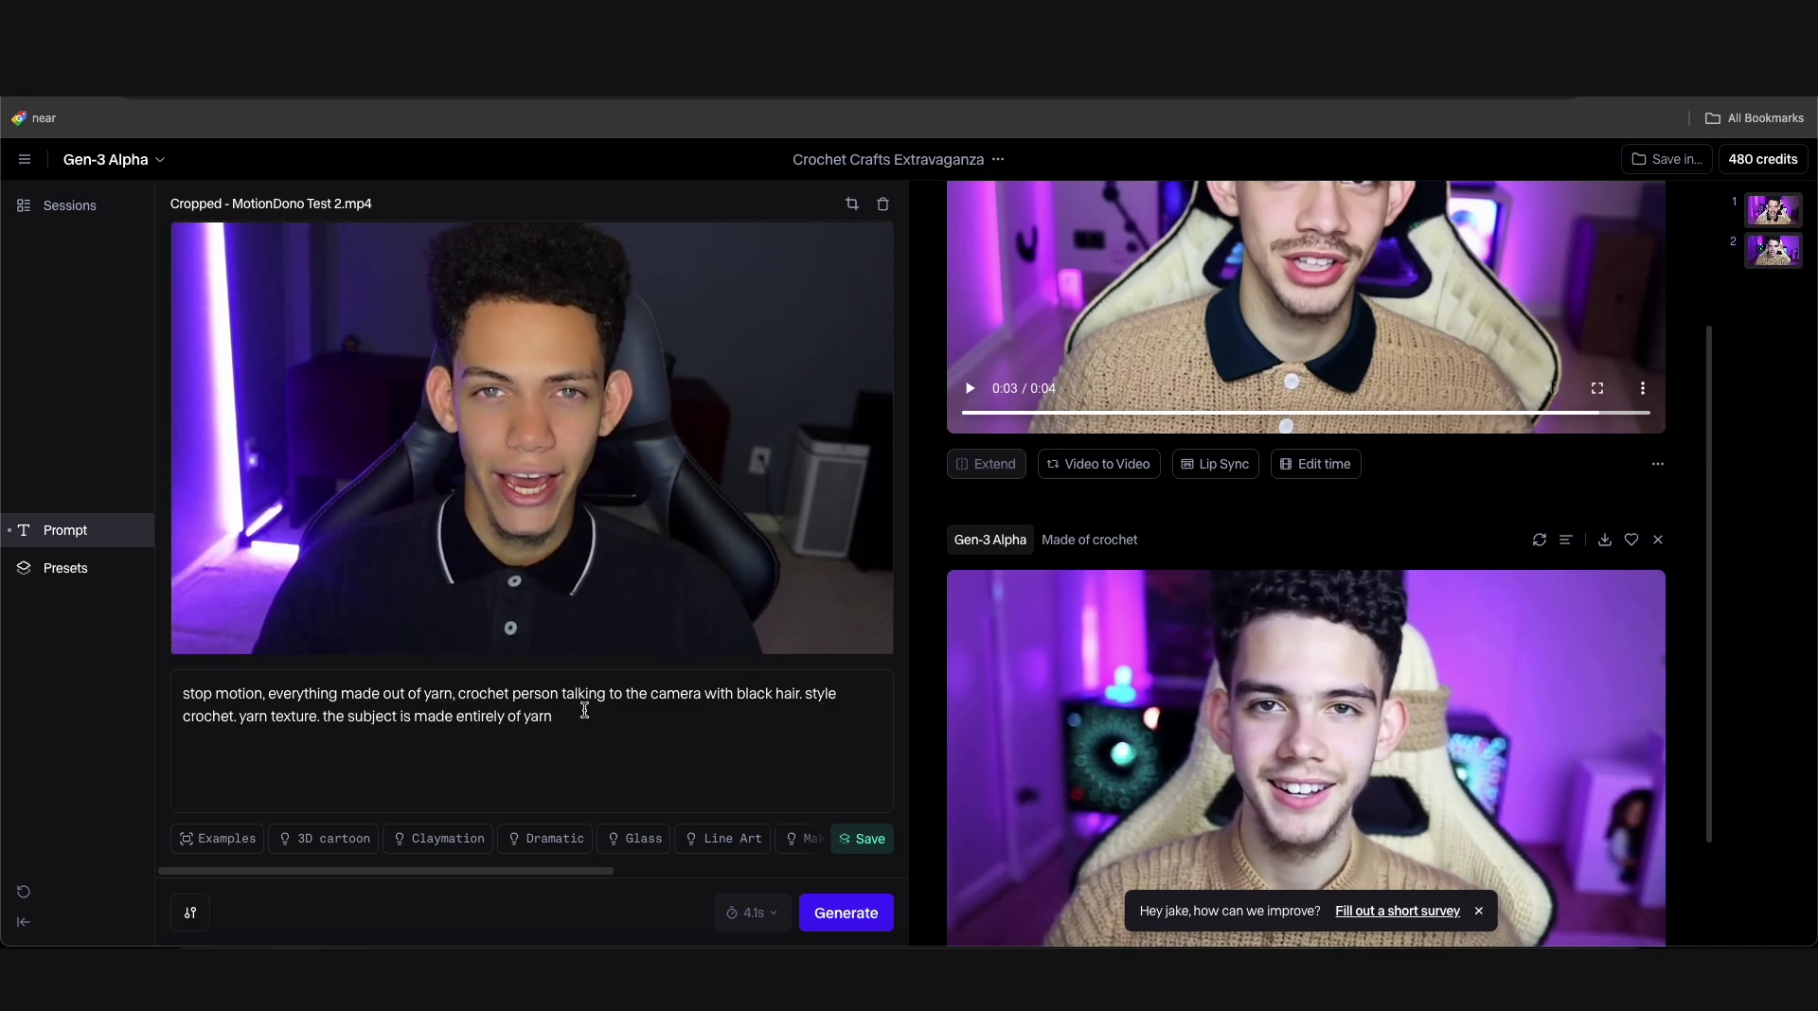
Generate the stop-motion yarn version and check it in the results panel.
{"action": "left_click", "coordinate": [835, 911]}
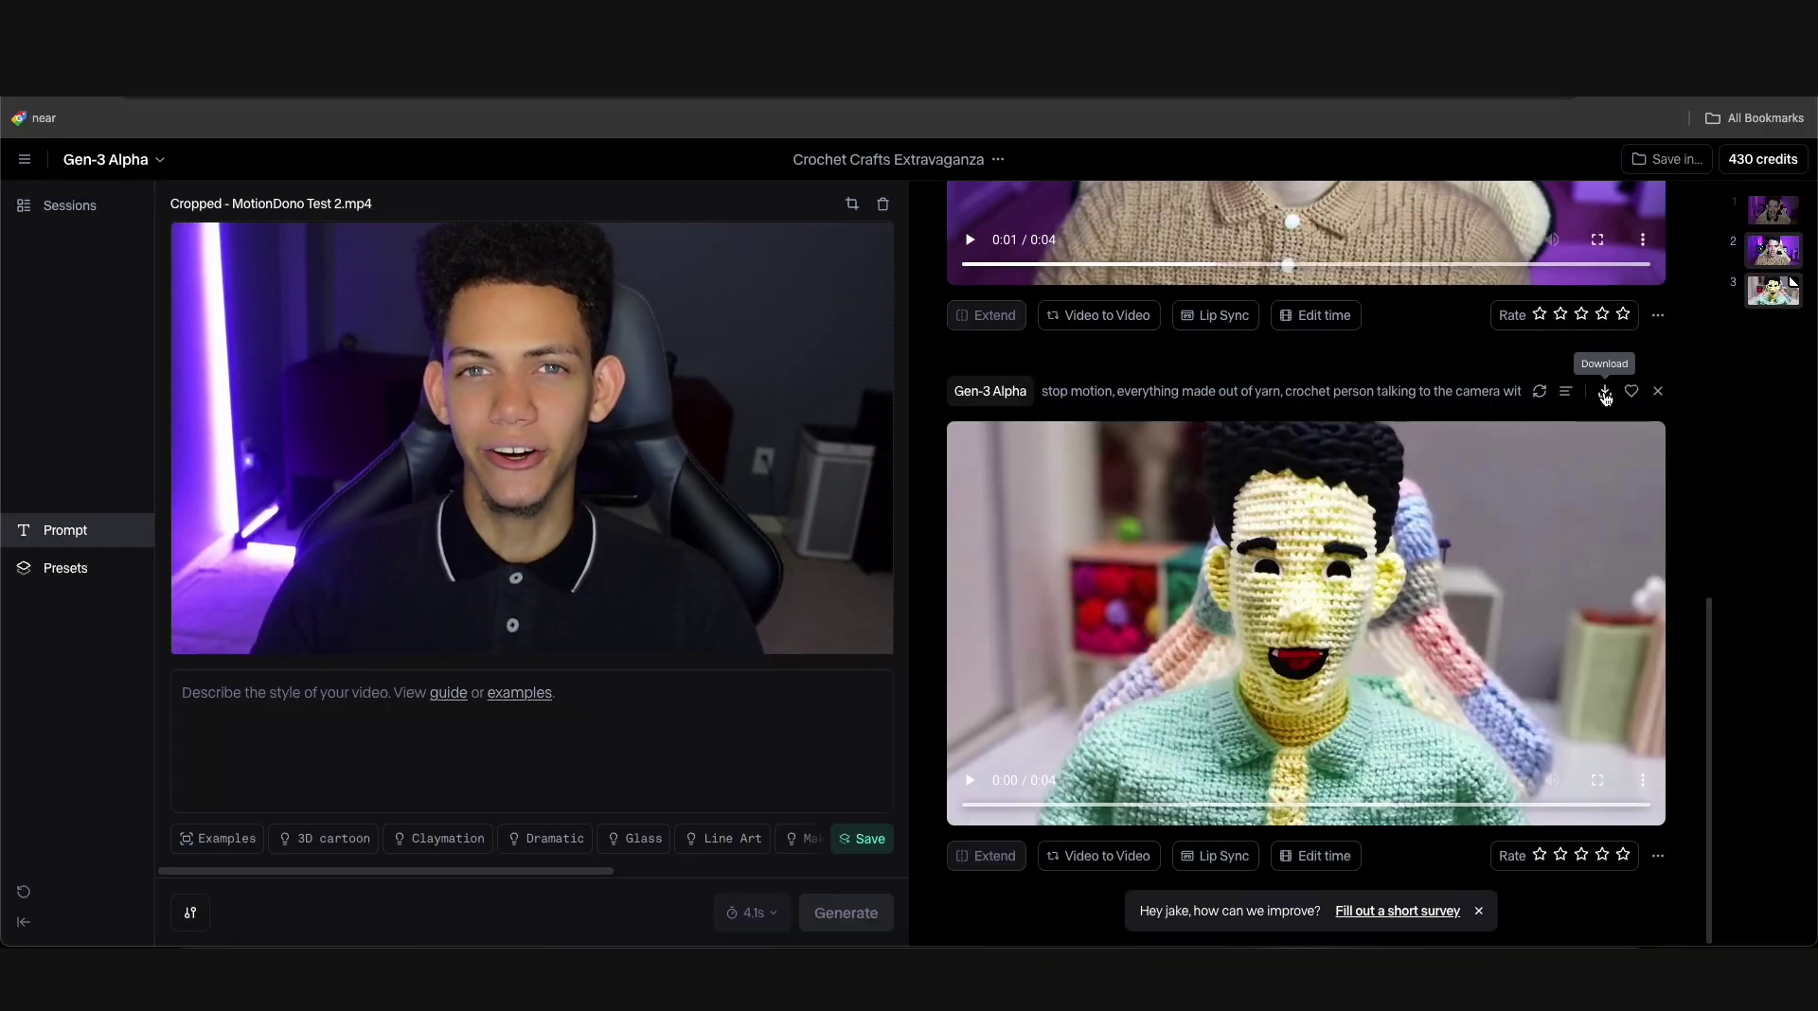
{"action": "scroll", "coordinate": [1129, 521], "scroll_direction": "up", "scroll_amount": 5}
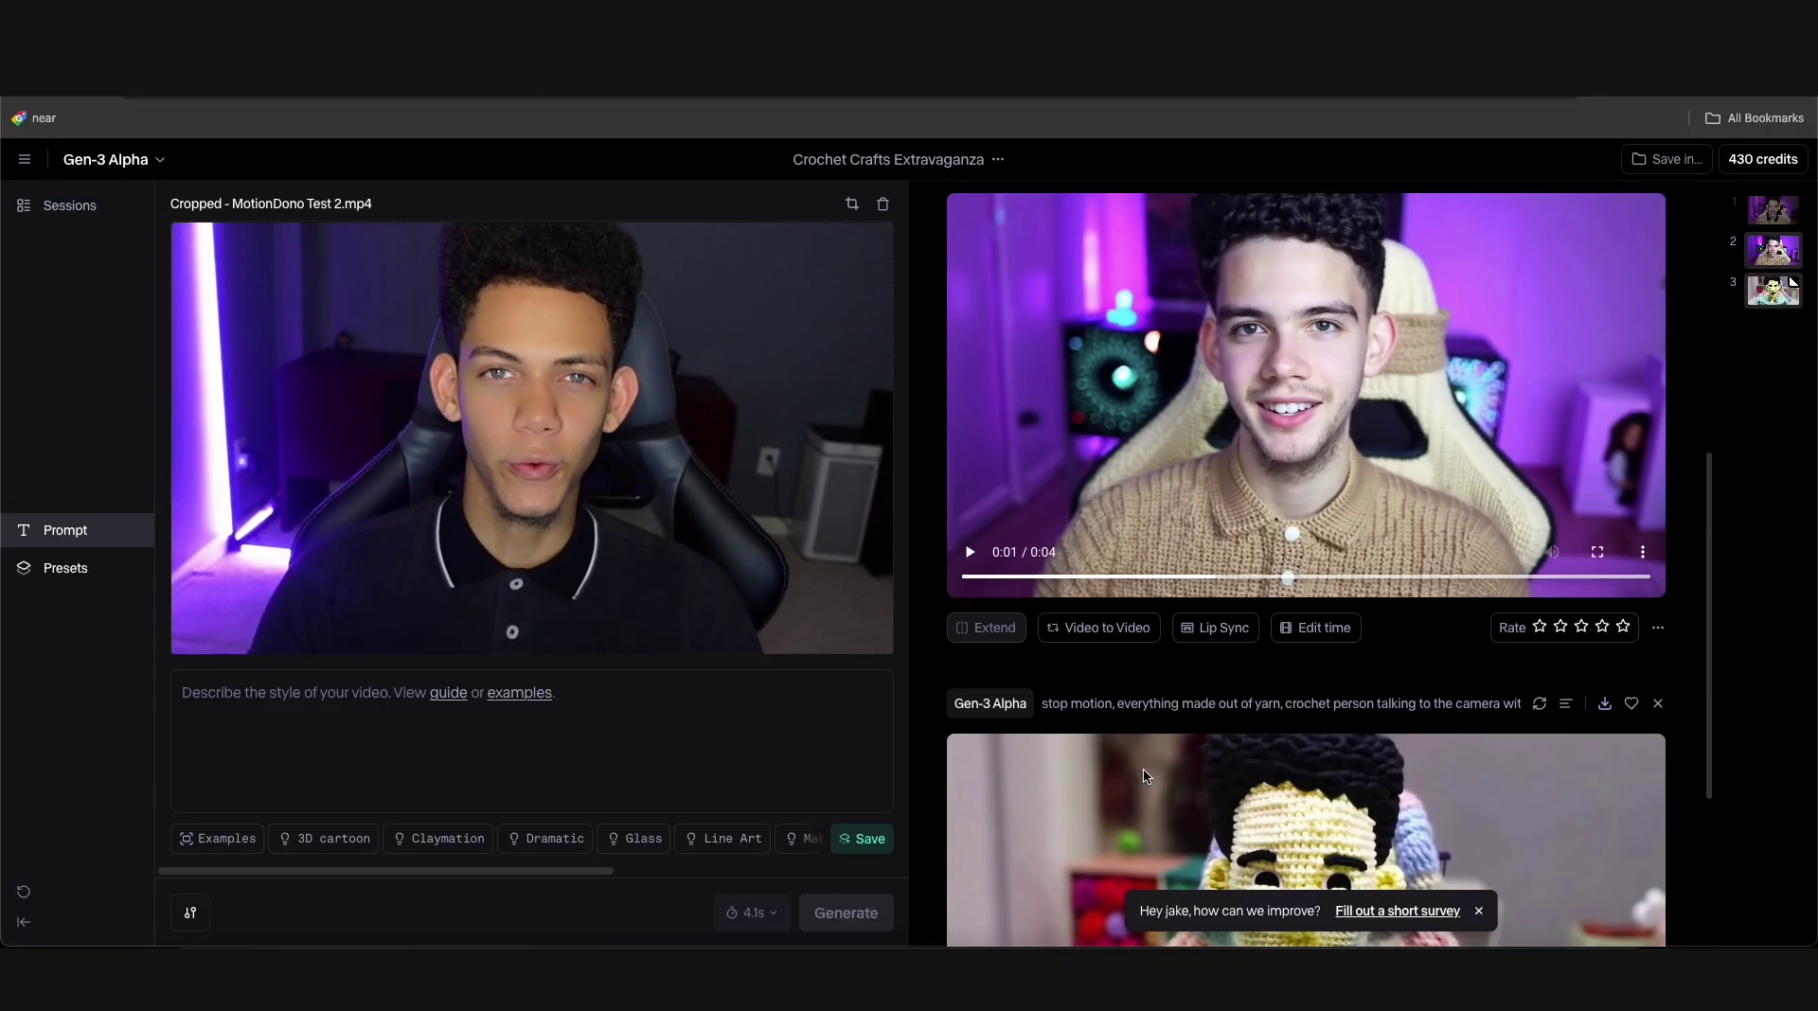
{"action": "scroll", "coordinate": [1129, 521], "scroll_direction": "down", "scroll_amount": 5}
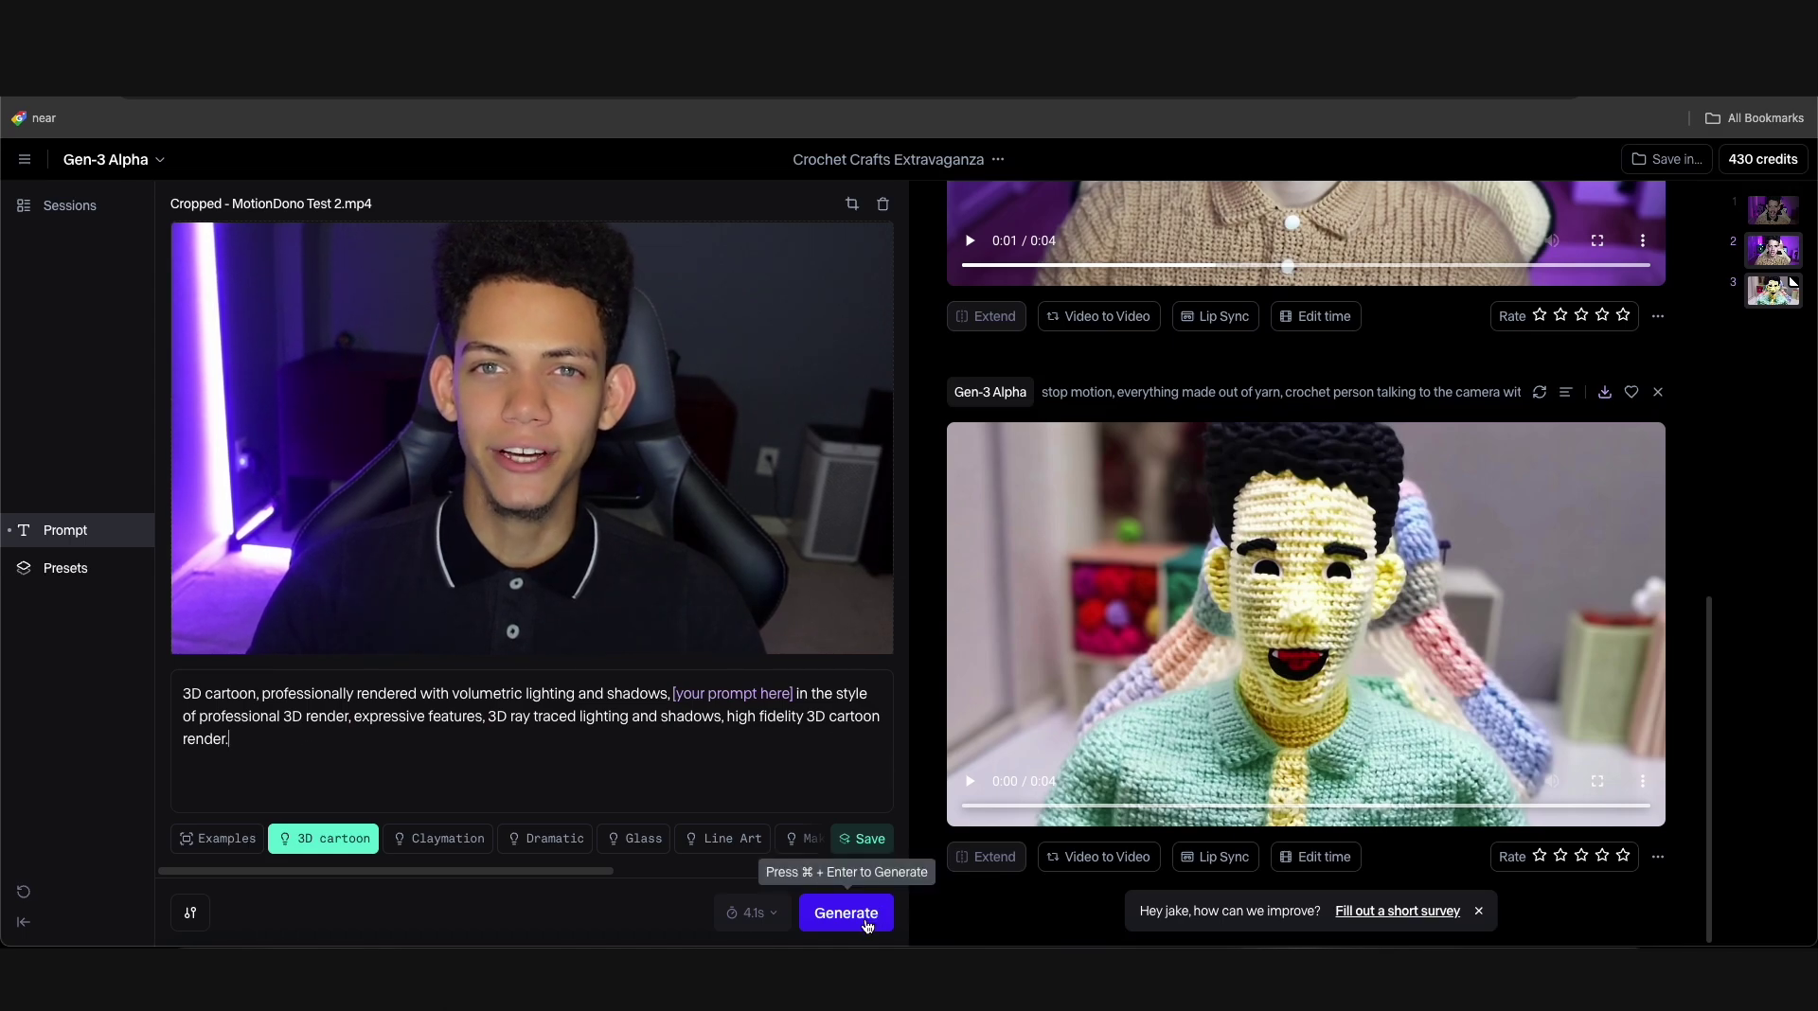
Generate the 3D cartoon version of the clip and view it among the results.
{"action": "left_click", "coordinate": [865, 920]}
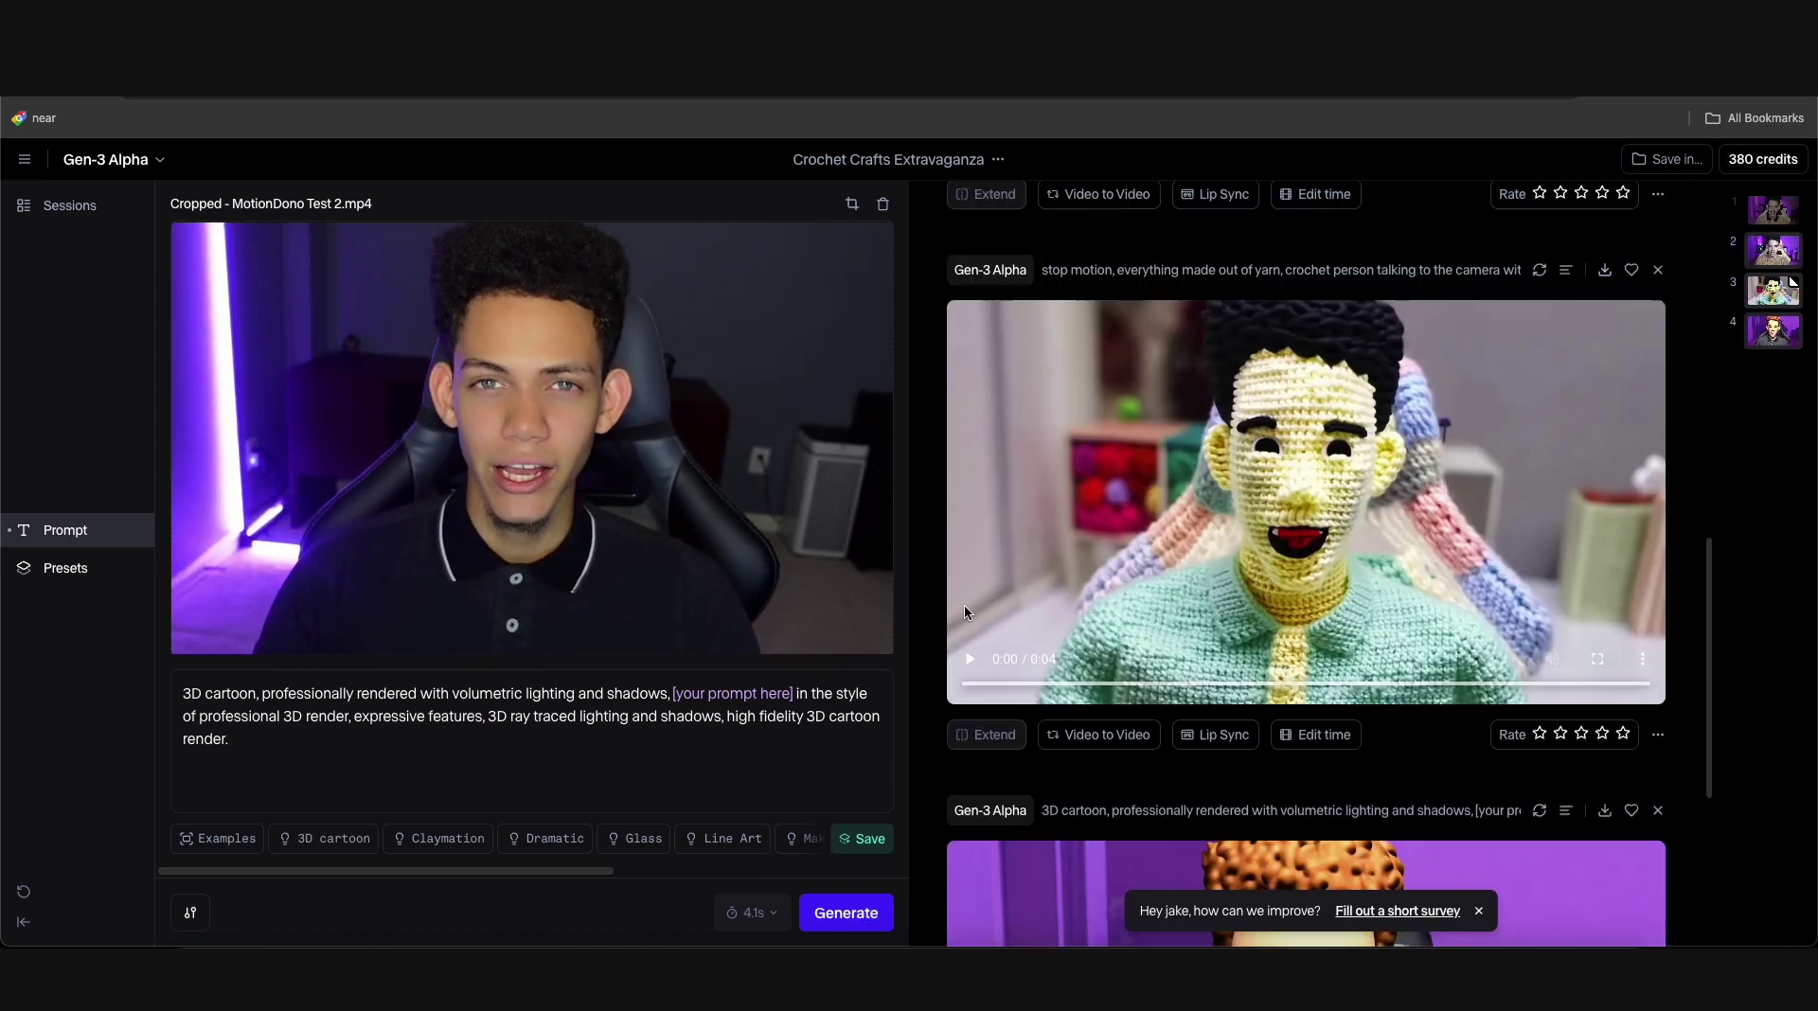
{"action": "scroll", "coordinate": [964, 605], "scroll_direction": "down", "scroll_amount": 3}
{"action": "scroll", "coordinate": [956, 663], "scroll_direction": "down", "scroll_amount": 2}
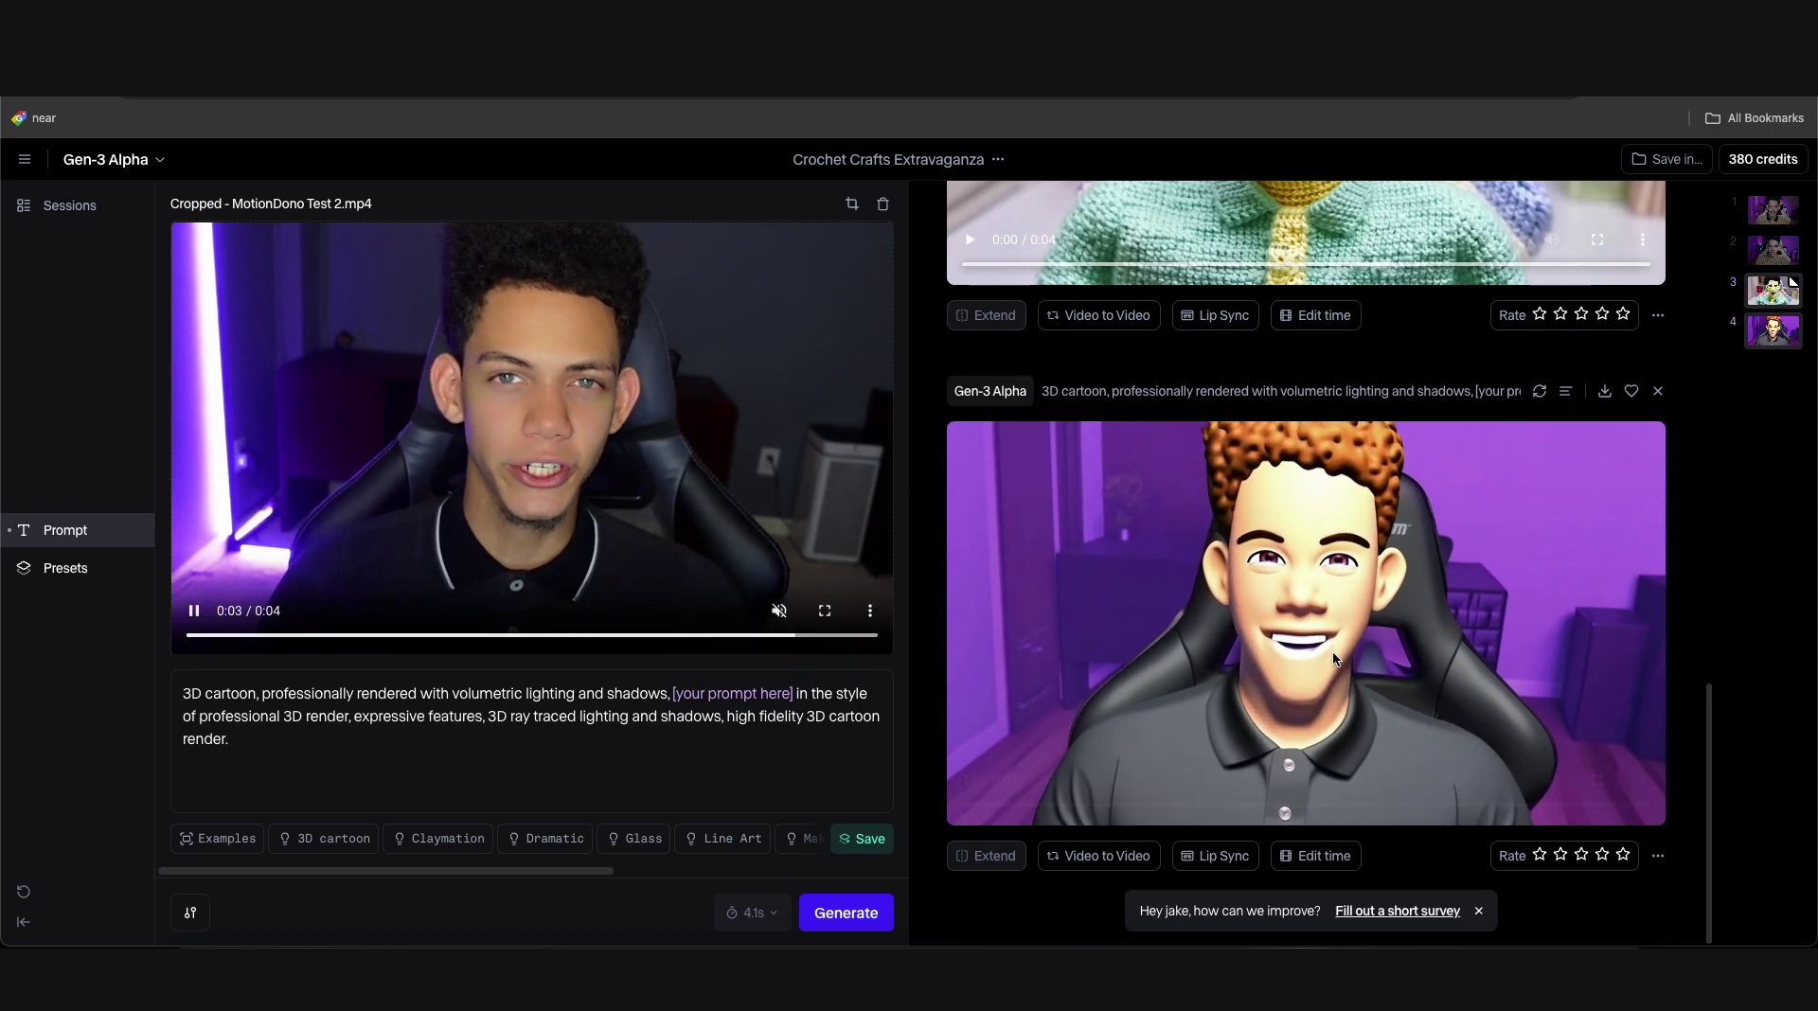
{"action": "scroll", "coordinate": [1345, 656], "scroll_direction": "up", "scroll_amount": 5}
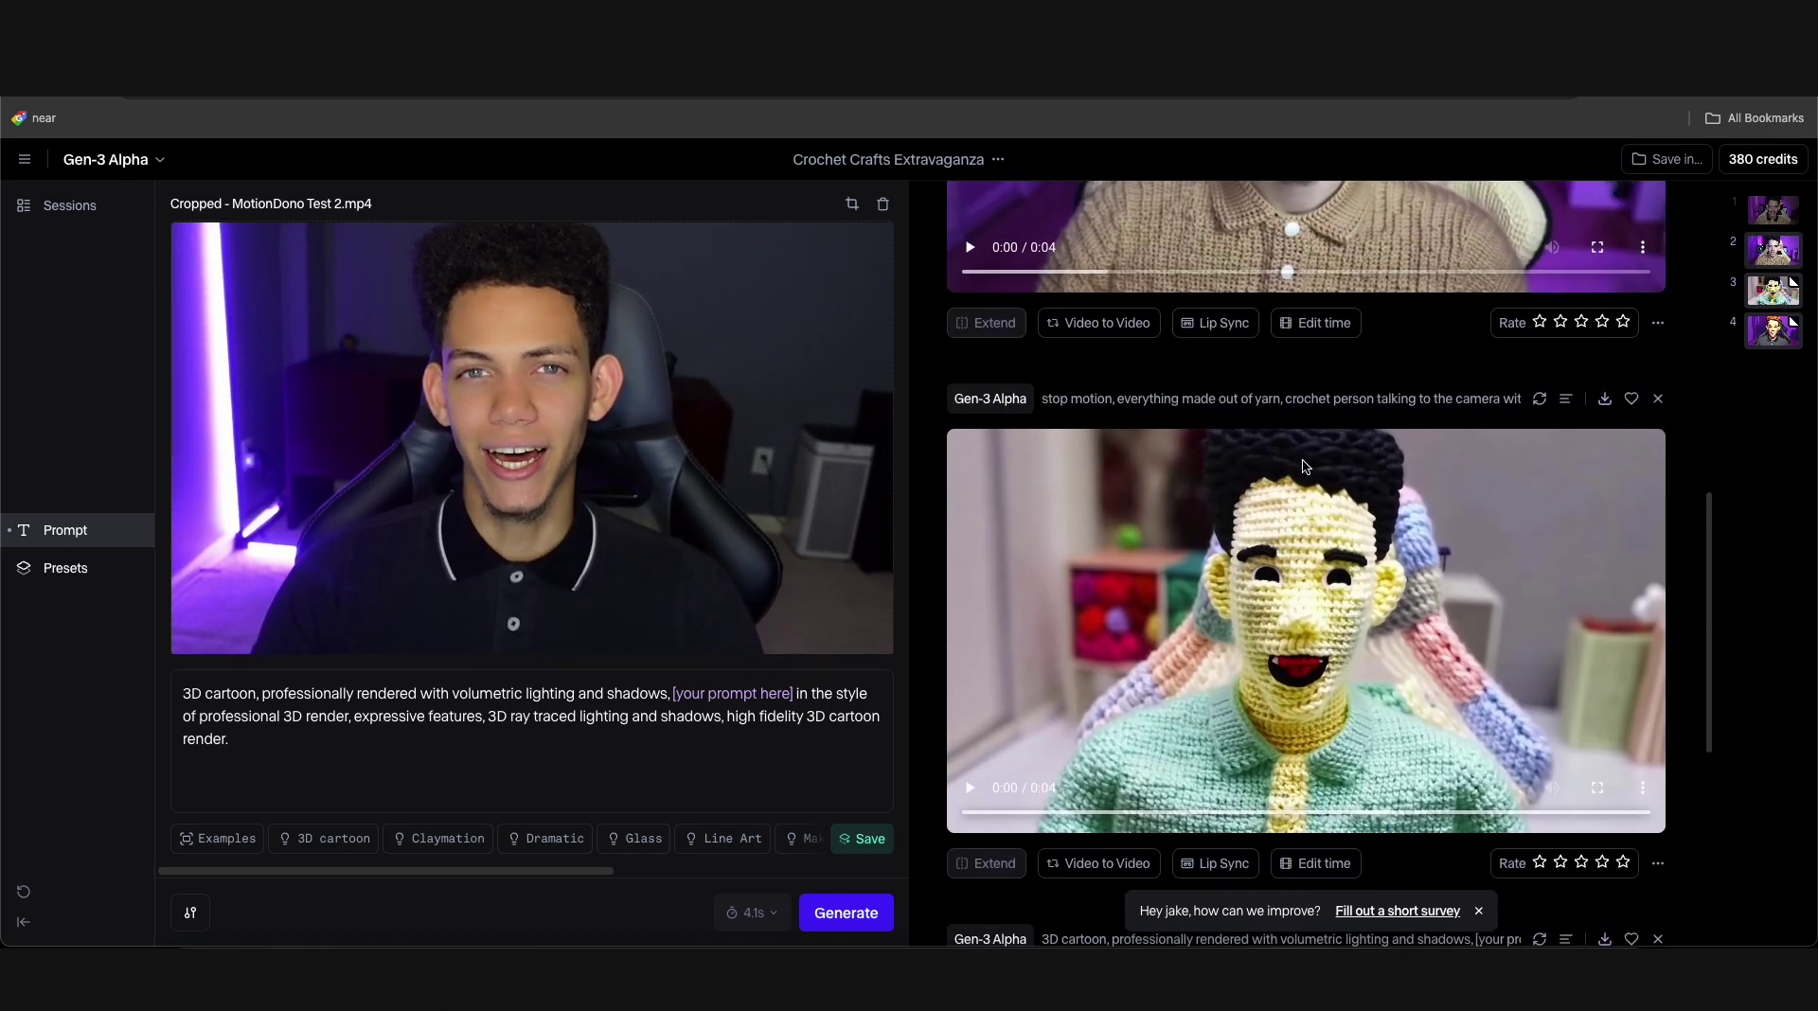
Reuse the stop-motion yarn settings for another run, then play and compare the new clip.
{"action": "left_click", "coordinate": [1540, 400]}
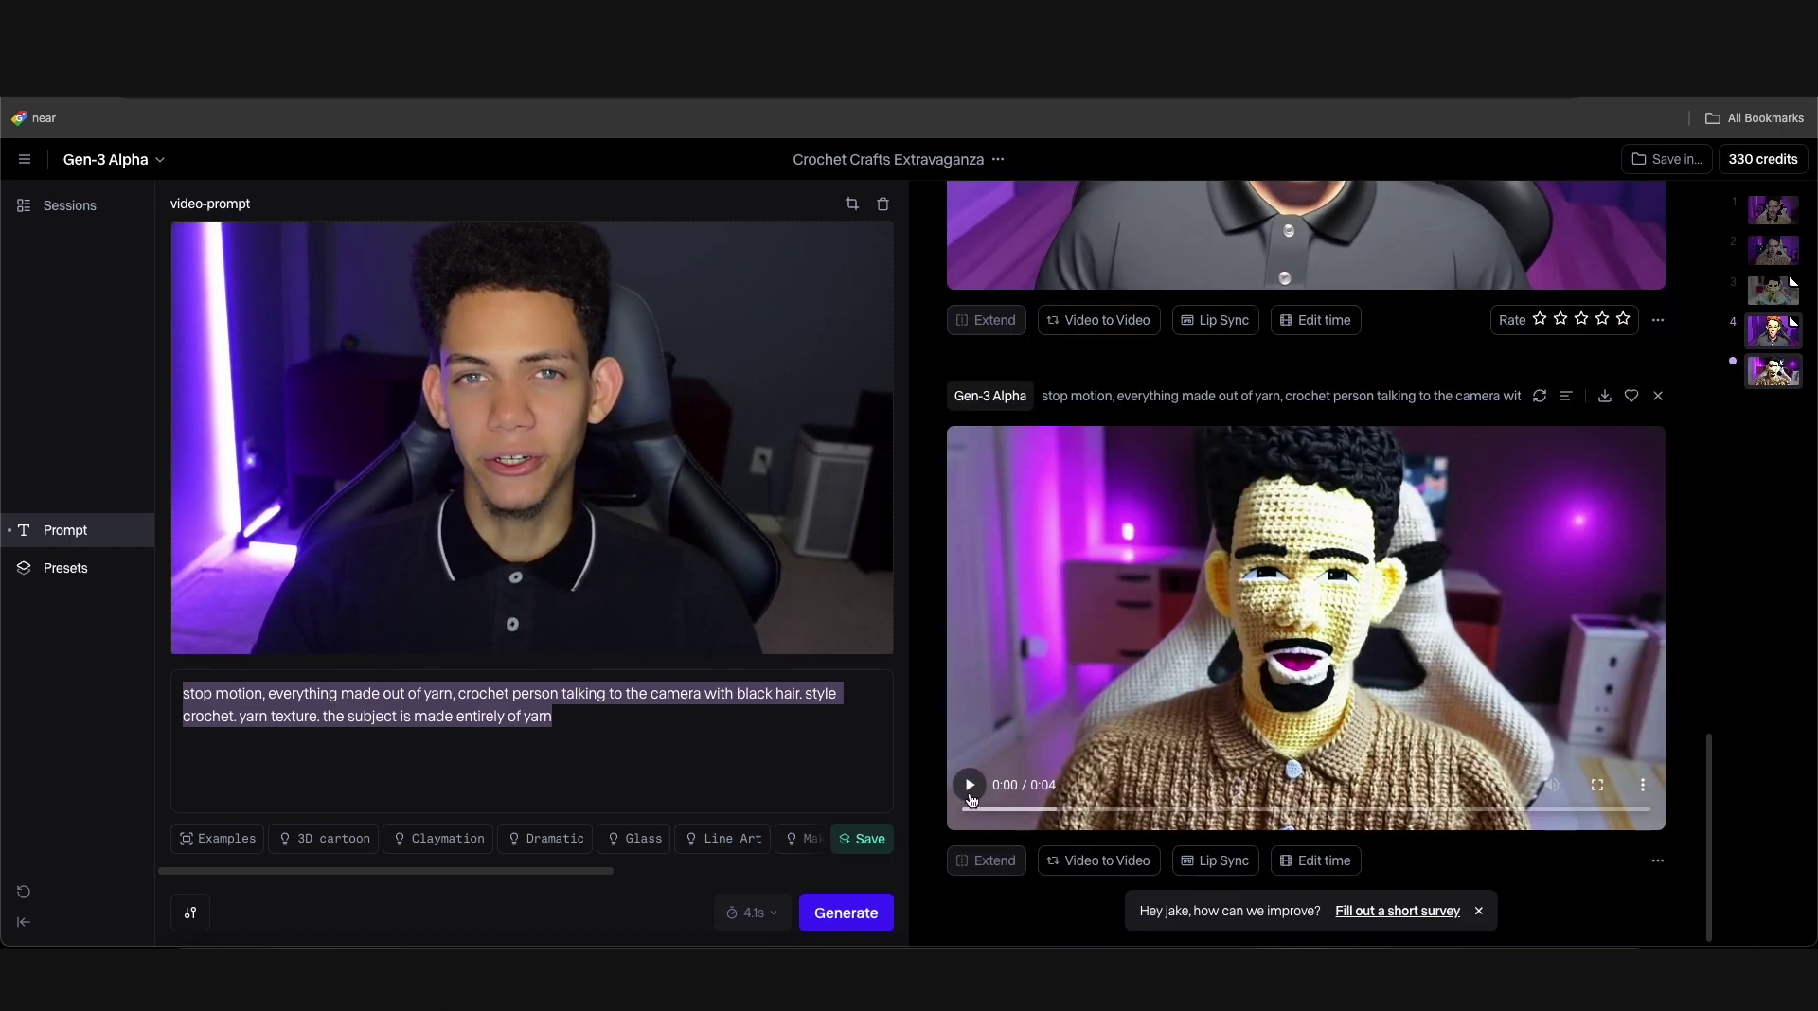
{"action": "left_click", "coordinate": [969, 792]}
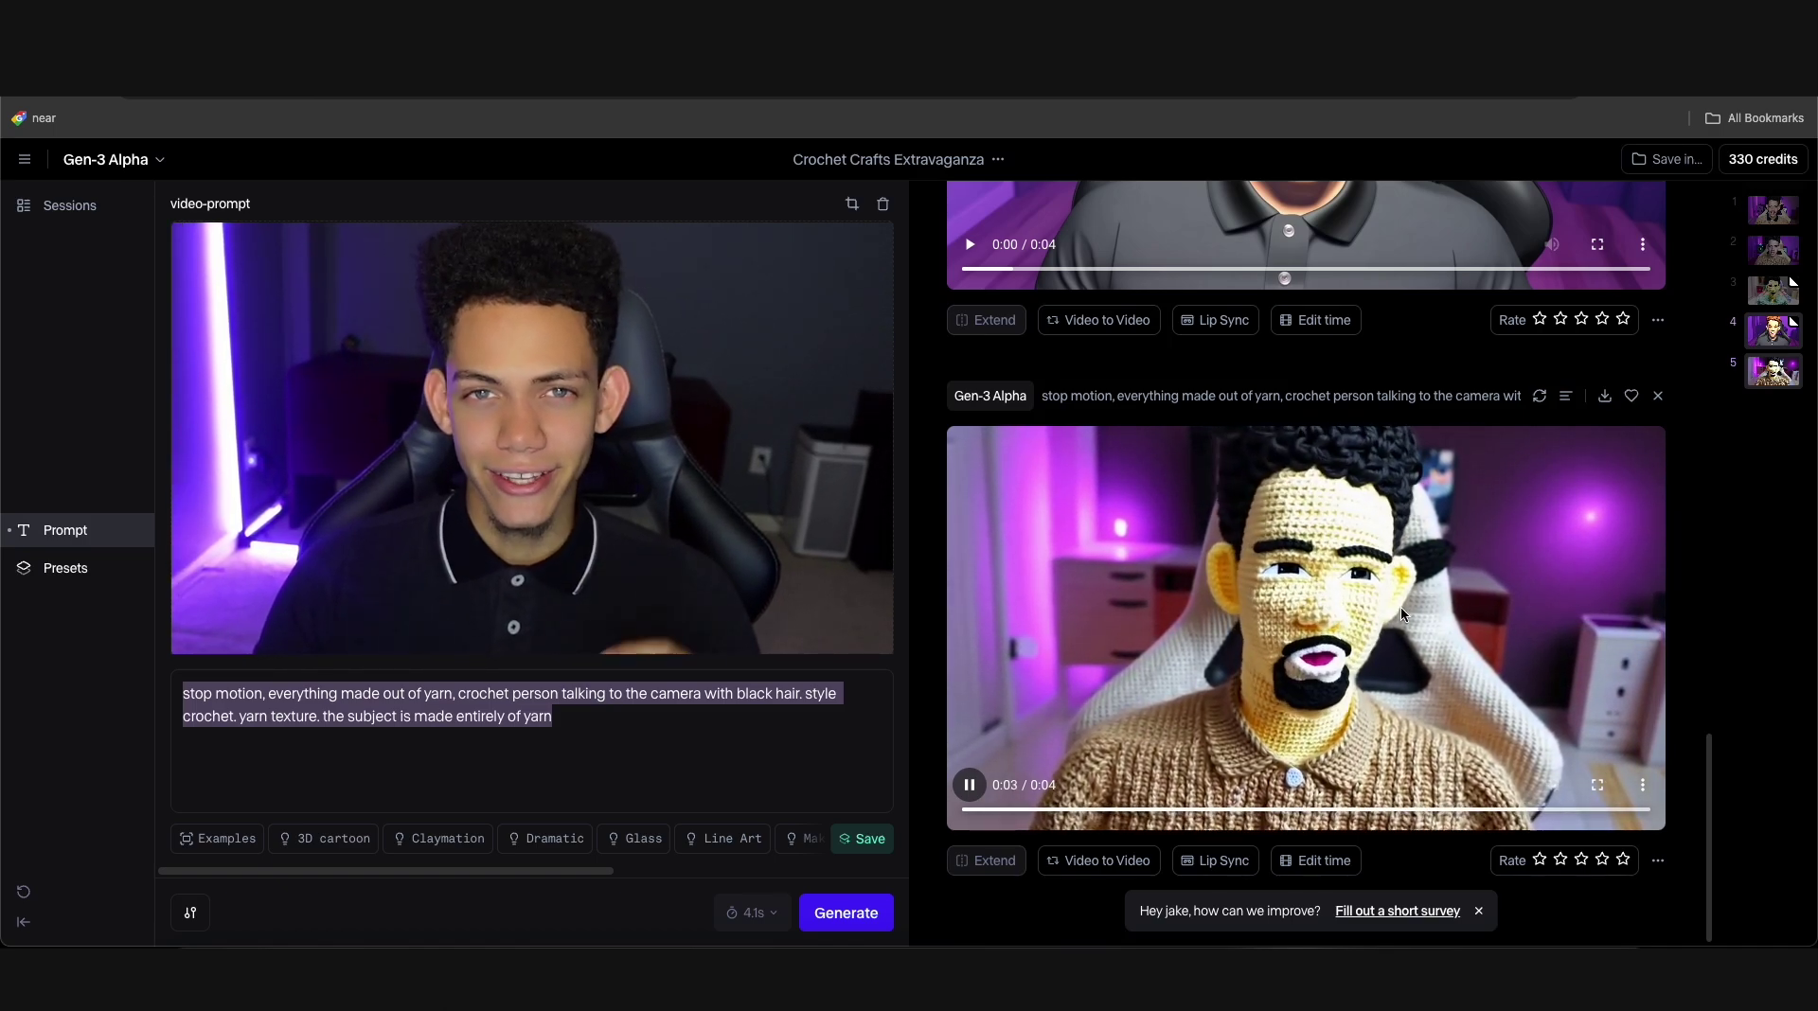
{"action": "scroll", "coordinate": [1314, 565], "scroll_direction": "up", "scroll_amount": 8}
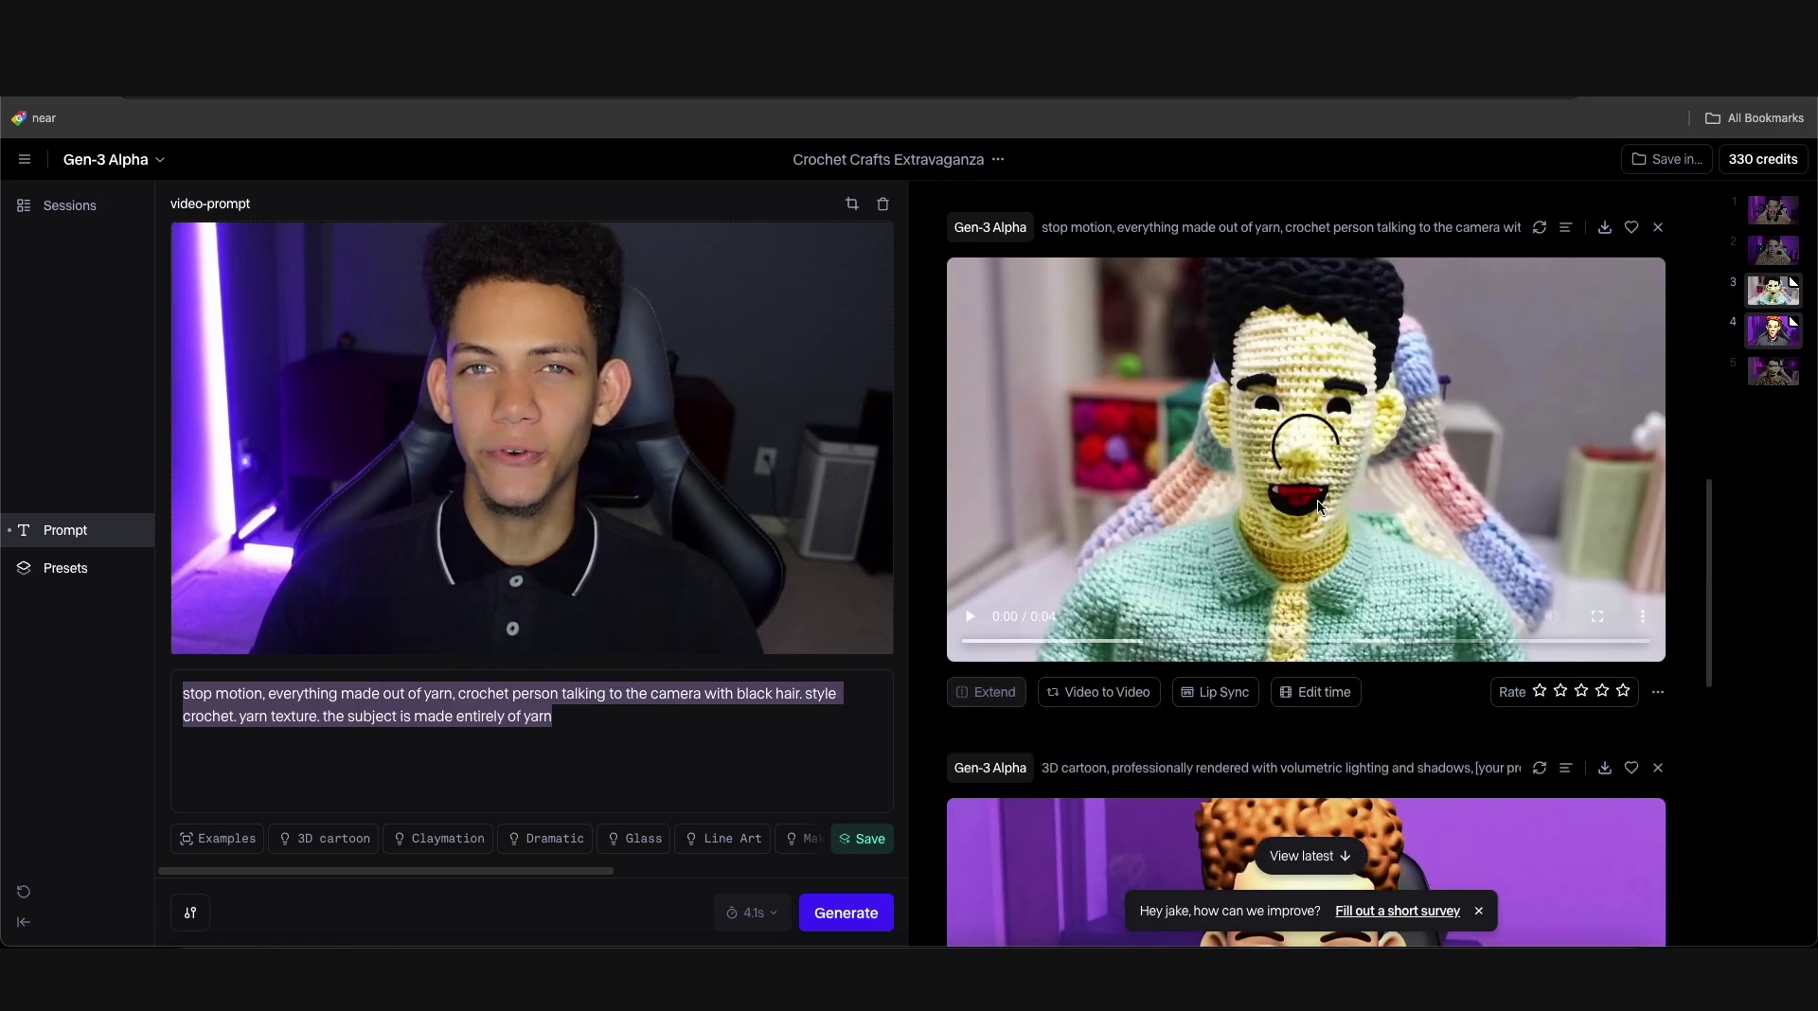
{"action": "scroll", "coordinate": [1304, 473], "scroll_direction": "down", "scroll_amount": 8}
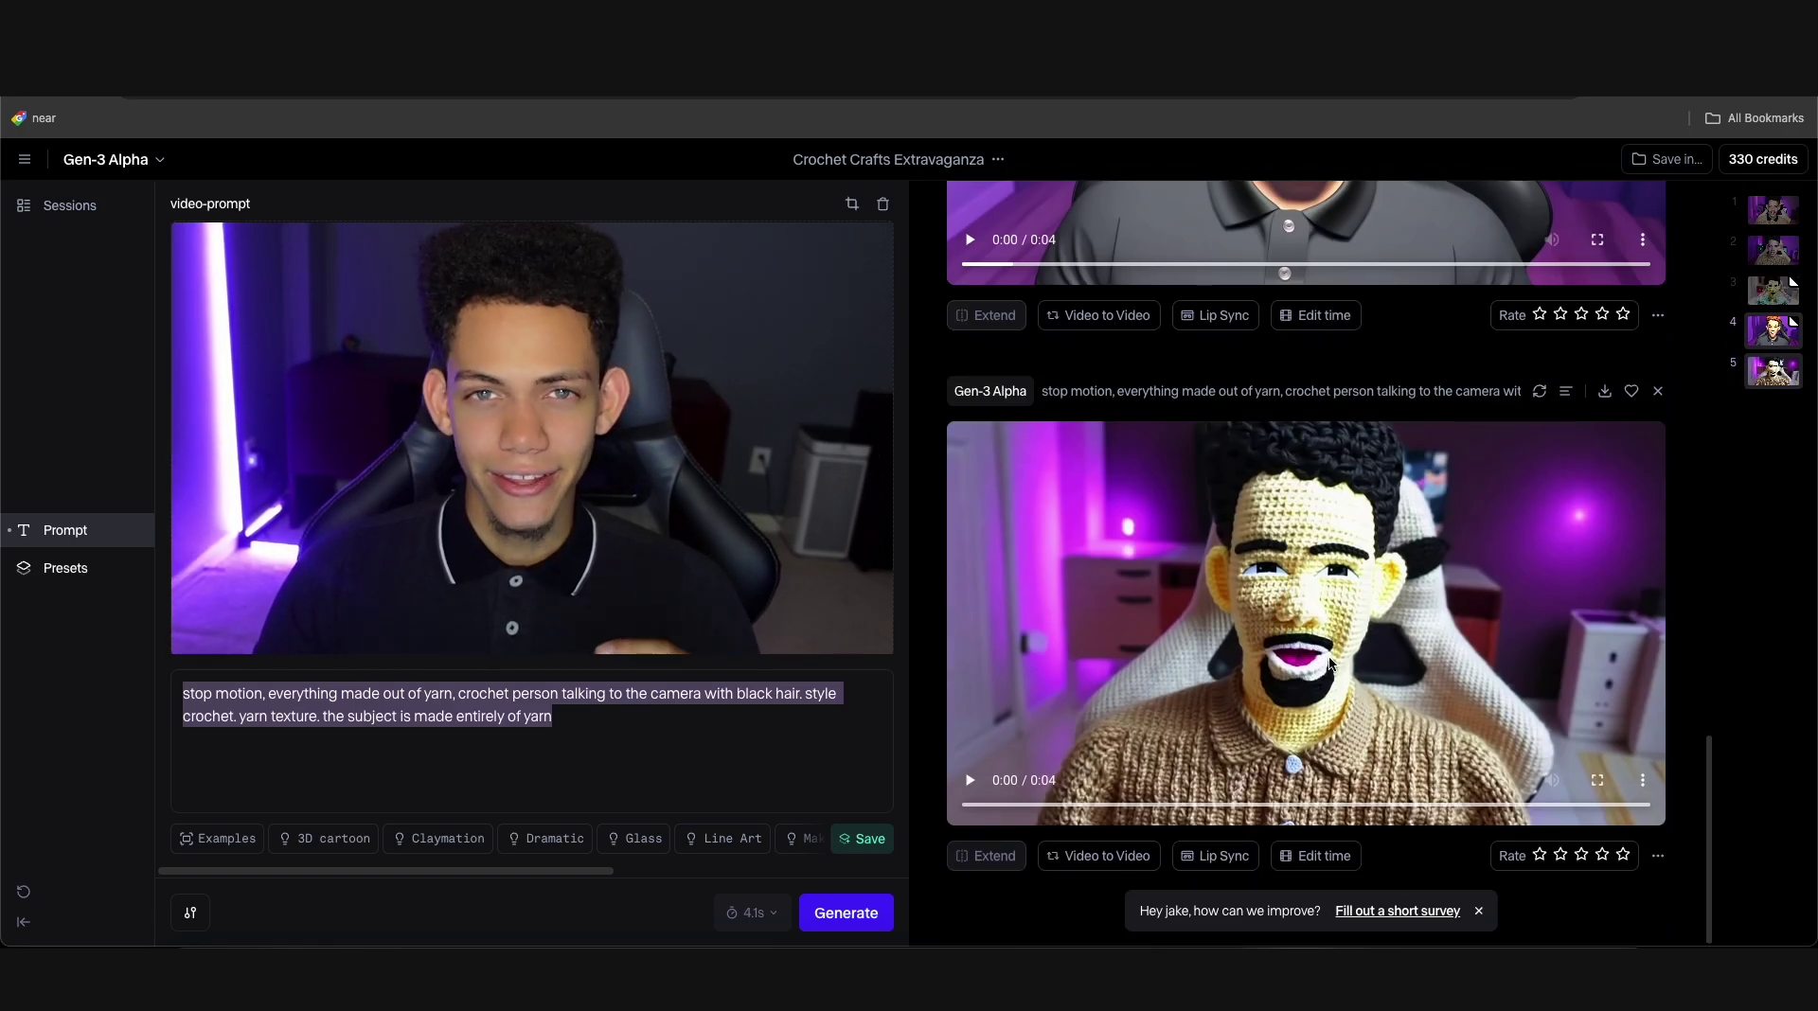
{"action": "scroll", "coordinate": [1325, 644], "scroll_direction": "up", "scroll_amount": 9}
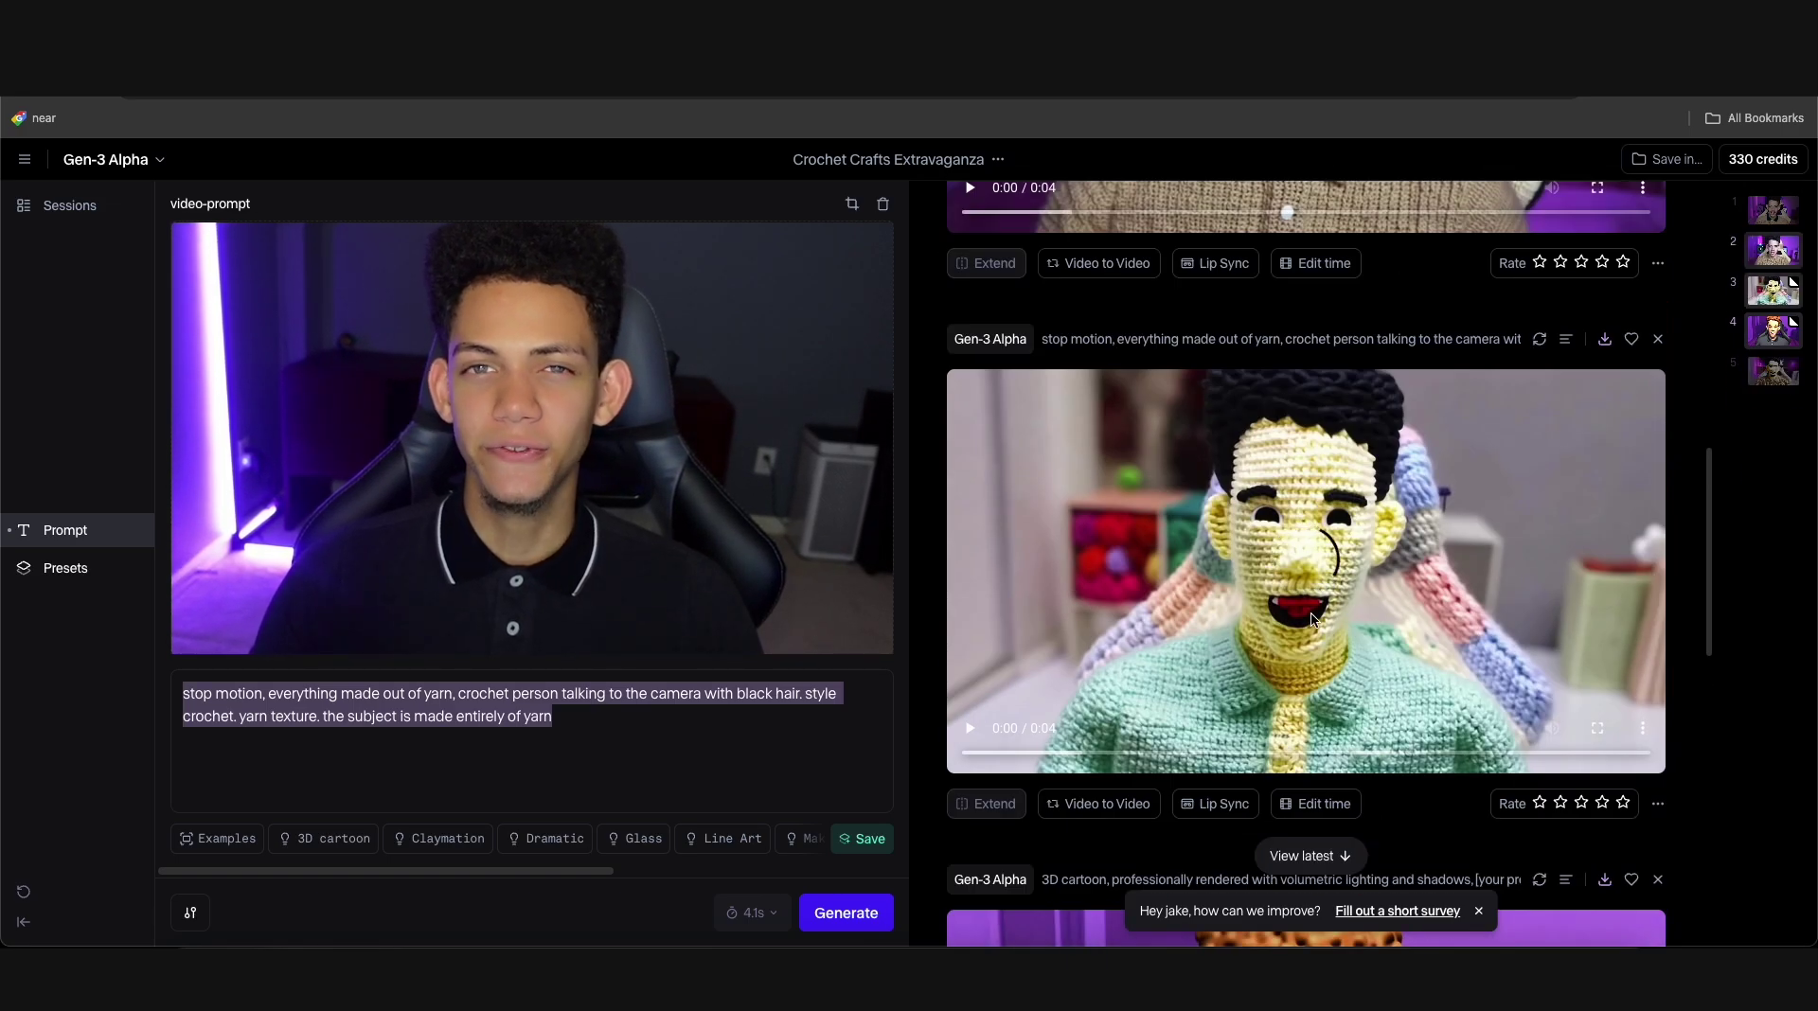
{"action": "scroll", "coordinate": [1296, 611], "scroll_direction": "down", "scroll_amount": 2}
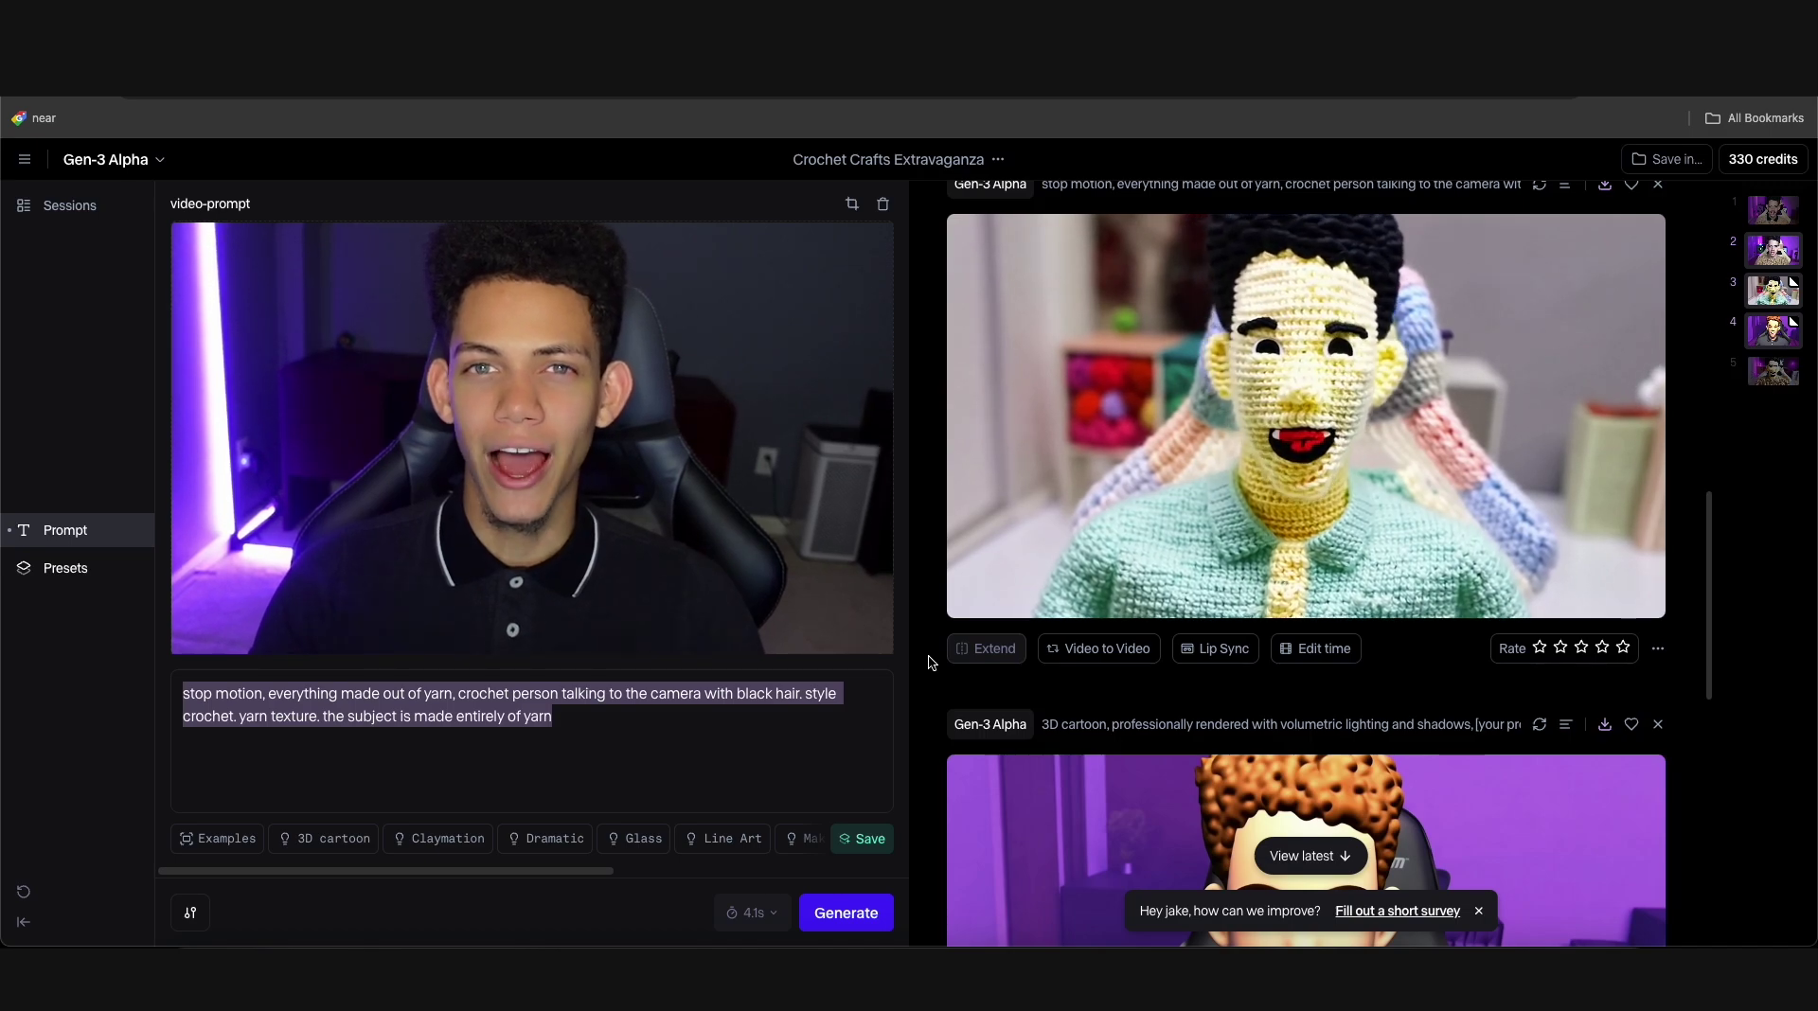